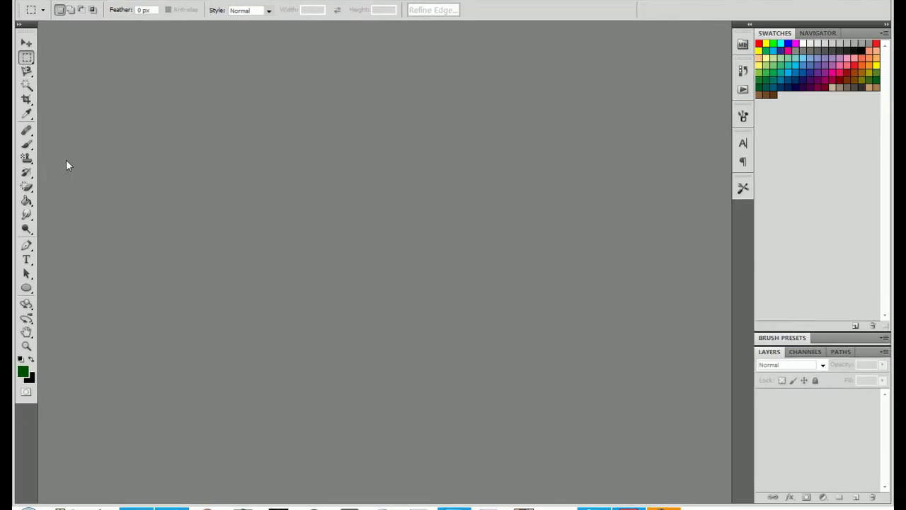
# - Open Basic Youtube Template from GFX PACK > GFX Stuff > Background Templates
pyautogui.hotkey('alt', 'f')
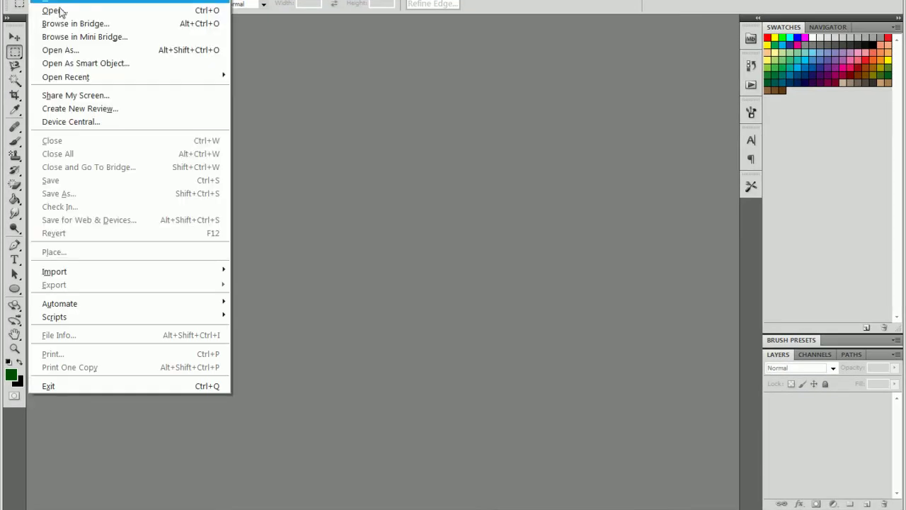
pyautogui.click(60, 9)
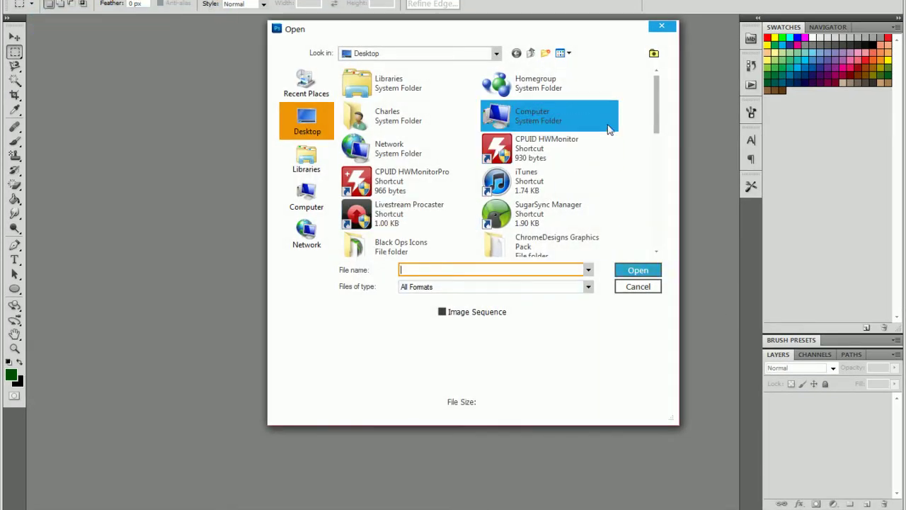
pyautogui.scroll(-2, 655, 131)
pyautogui.scroll(-4, 655, 148)
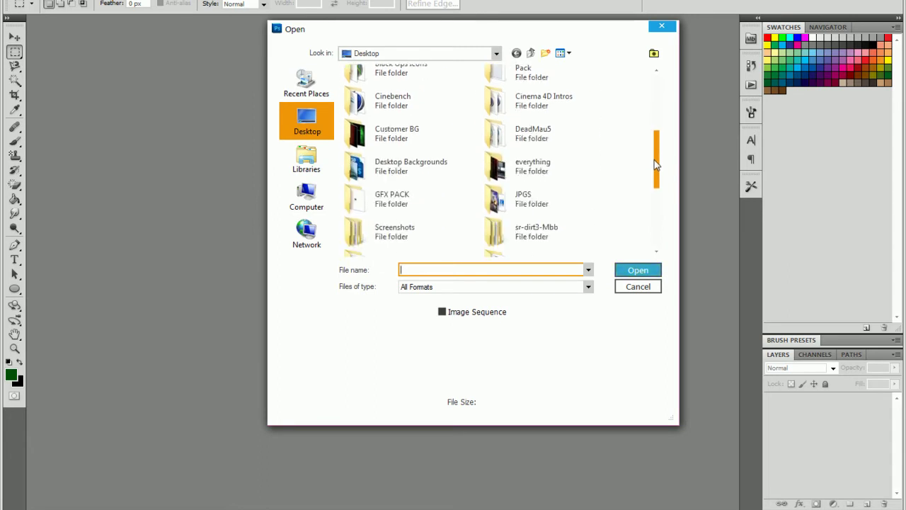
pyautogui.doubleClick(409, 205)
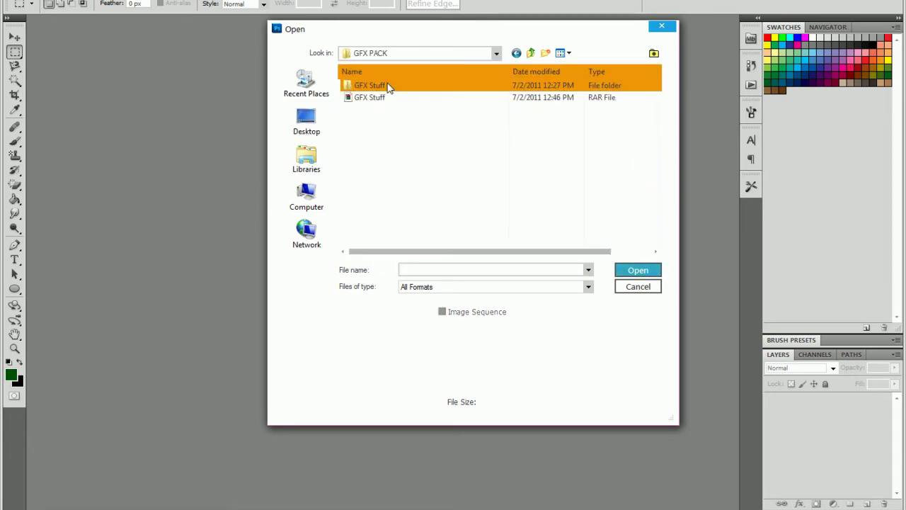
pyautogui.doubleClick(384, 85)
pyautogui.click(381, 131)
pyautogui.doubleClick(390, 98)
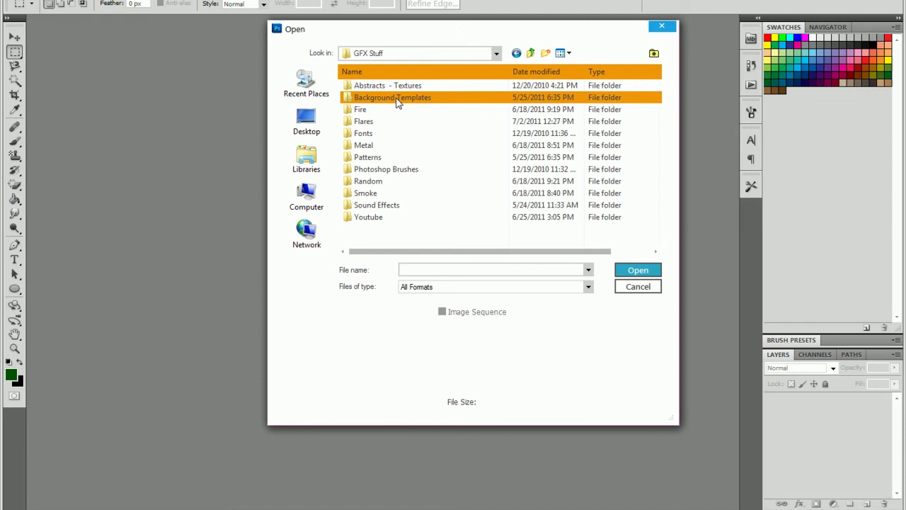
pyautogui.click(372, 133)
pyautogui.click(634, 270)
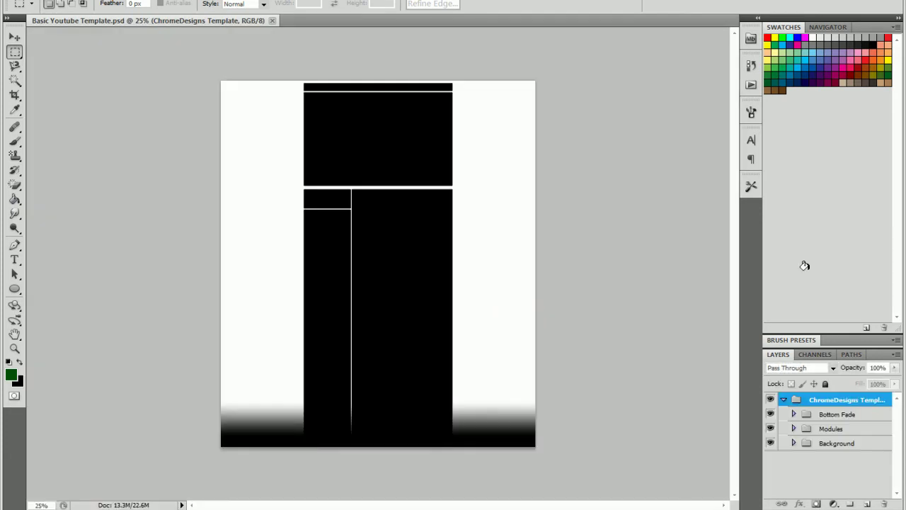
# - Add a radial Gradient Fill layer above the Background layer in the Background group
pyautogui.click(842, 451)
pyautogui.click(794, 443)
pyautogui.click(825, 463)
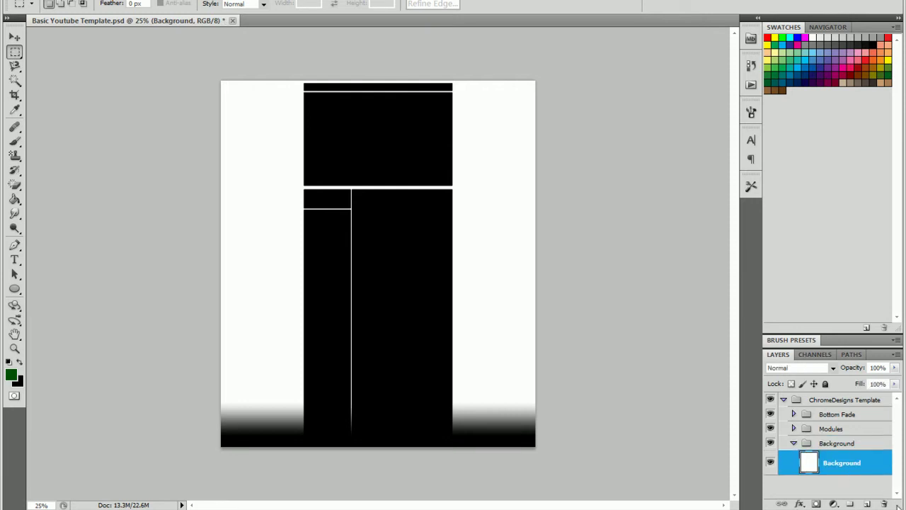
pyautogui.click(838, 503)
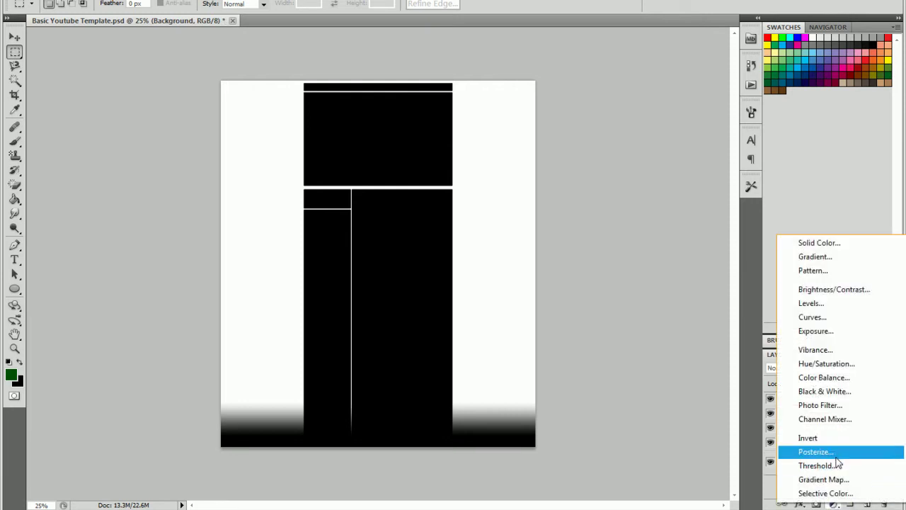
pyautogui.click(814, 256)
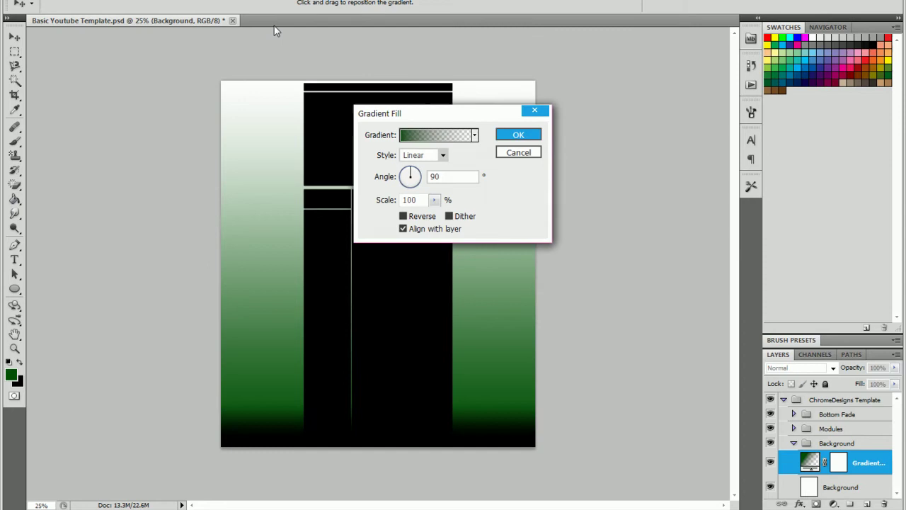
pyautogui.click(425, 155)
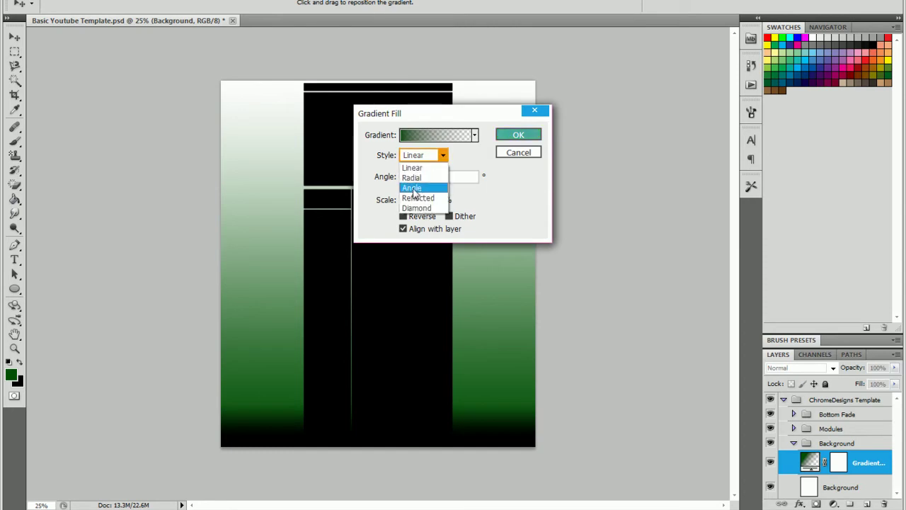
pyautogui.click(412, 177)
# - Set the gradient's left colour stop to bright red
pyautogui.click(435, 134)
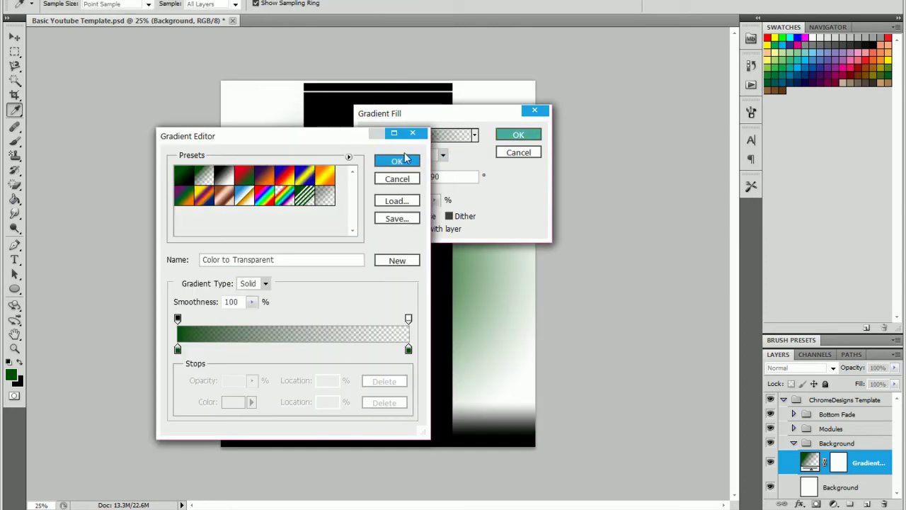
pyautogui.moveTo(178, 349); pyautogui.dragTo(181, 350)
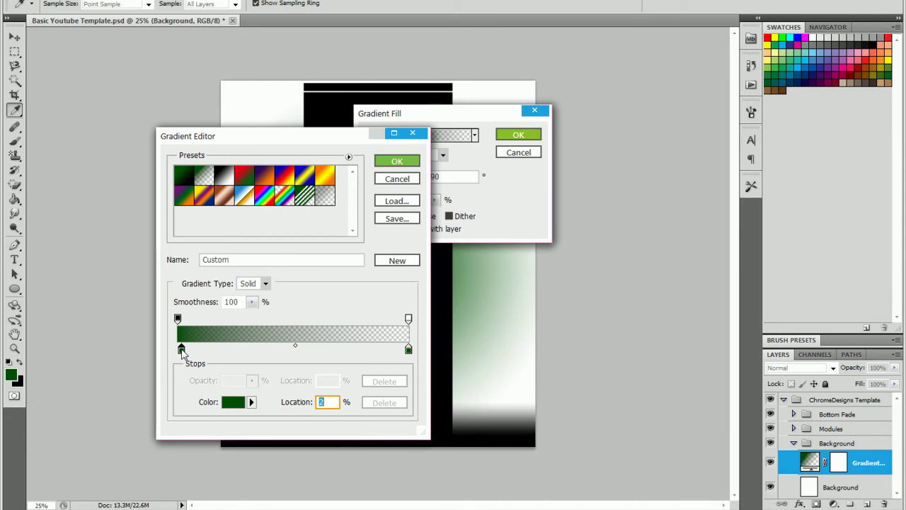
pyautogui.doubleClick(181, 350)
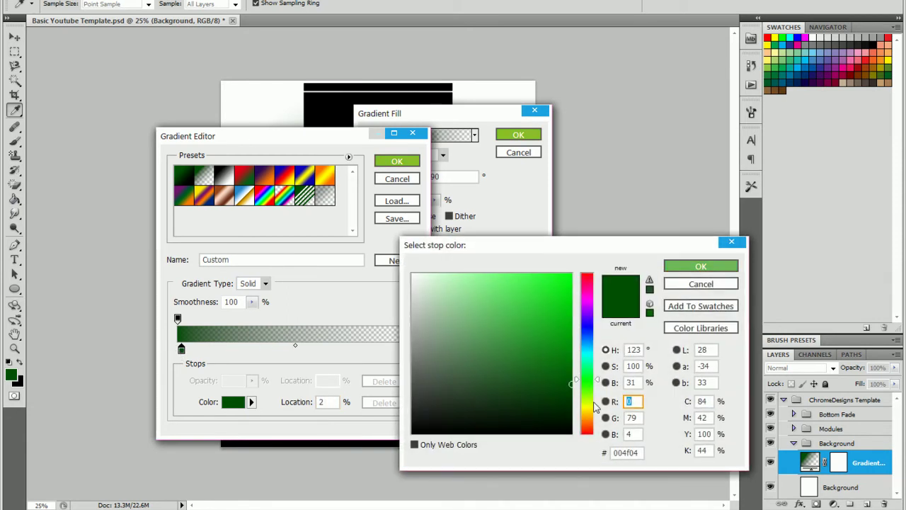
pyautogui.moveTo(587, 380); pyautogui.dragTo(587, 273)
pyautogui.moveTo(559, 303); pyautogui.dragTo(572, 274)
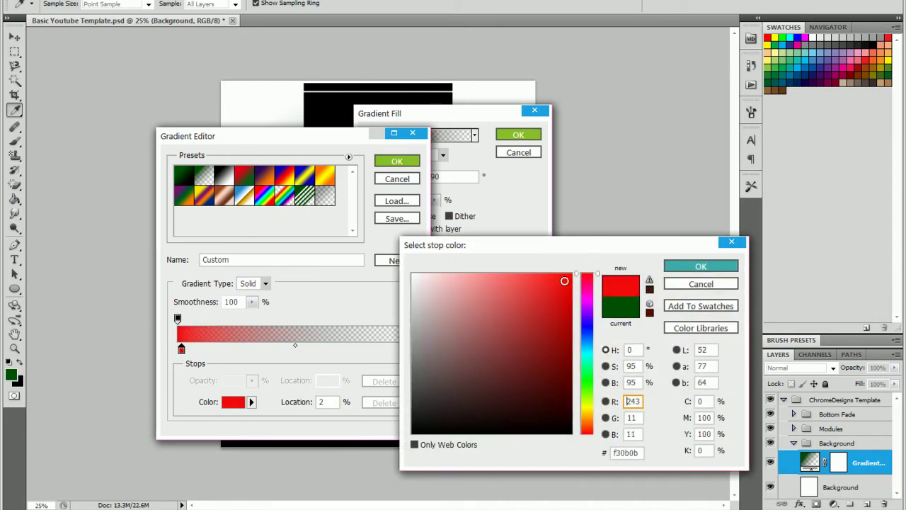
pyautogui.click(701, 266)
# - Set the right stop to dark red, reverse the gradient, and confirm the fill
pyautogui.click(409, 350)
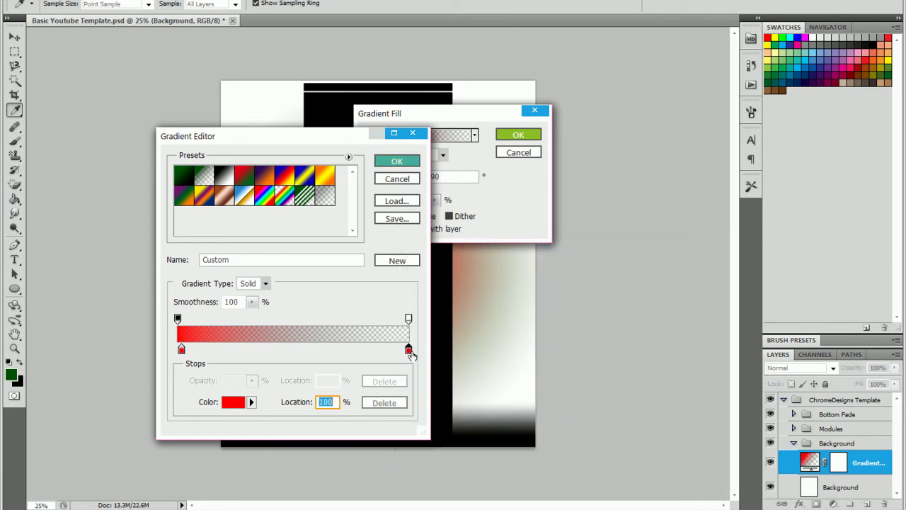
pyautogui.doubleClick(408, 350)
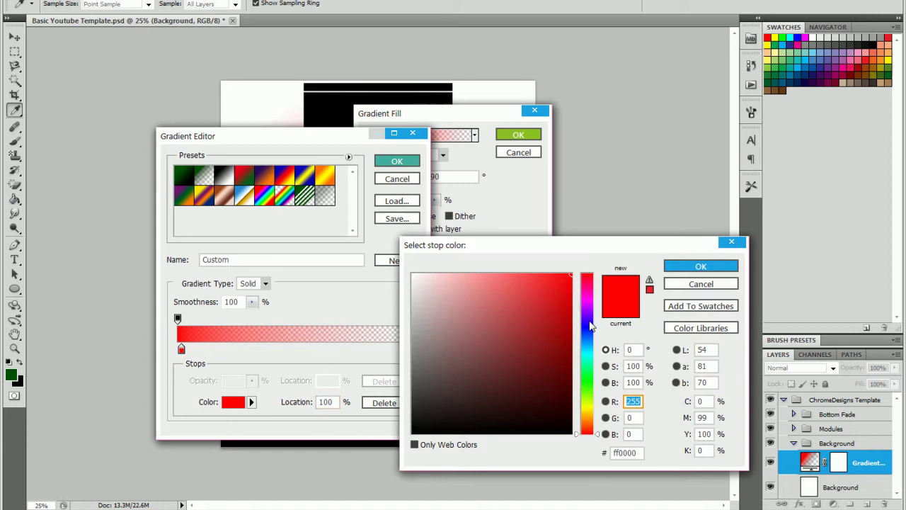
pyautogui.moveTo(570, 372); pyautogui.dragTo(562, 383)
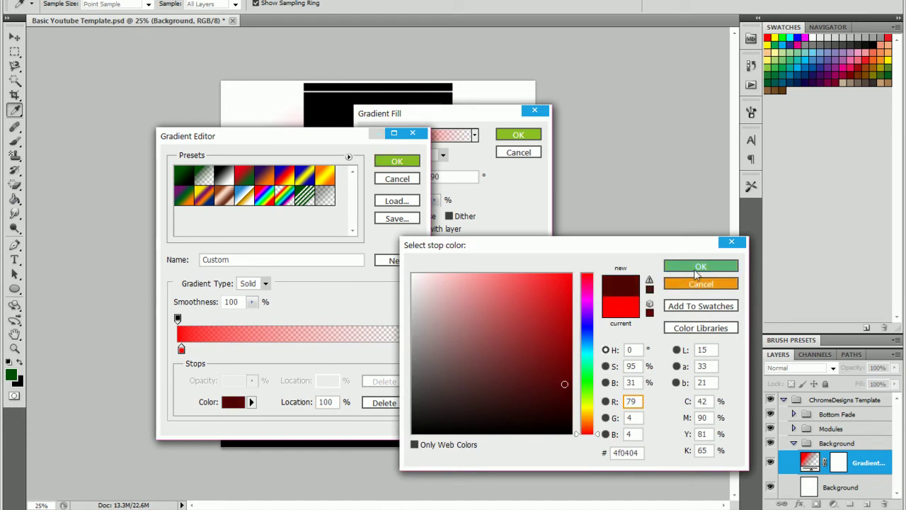
pyautogui.click(700, 266)
pyautogui.click(398, 162)
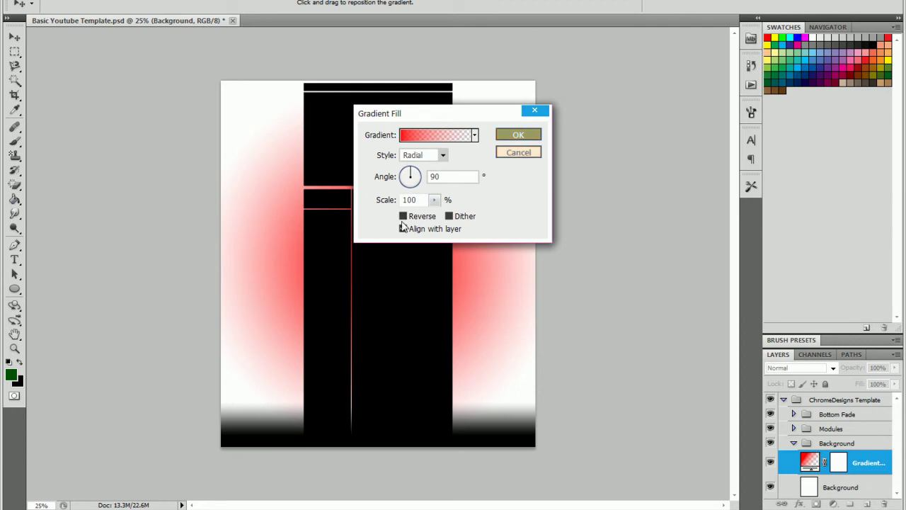
pyautogui.click(404, 216)
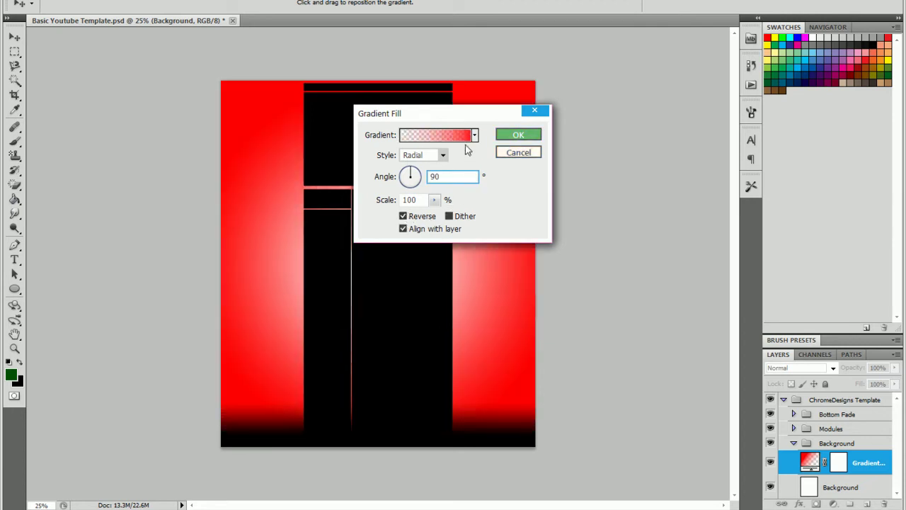
pyautogui.click(519, 134)
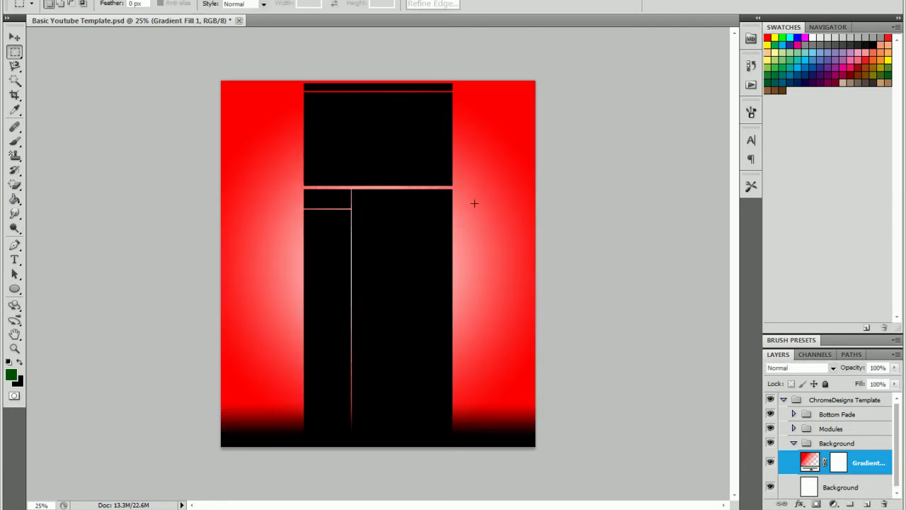
# - Delete the previous gradient fill and add a new radial Gradient Fill layer
pyautogui.click(14, 38)
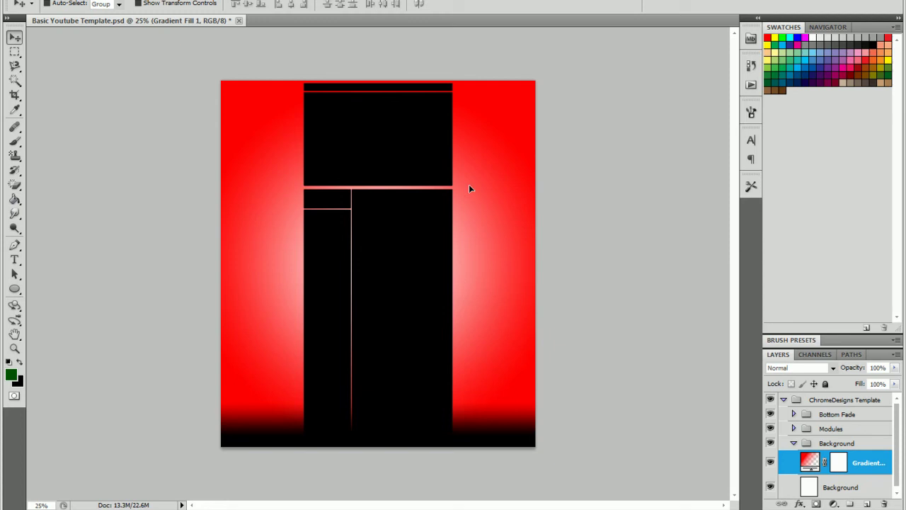
pyautogui.press('Delete')
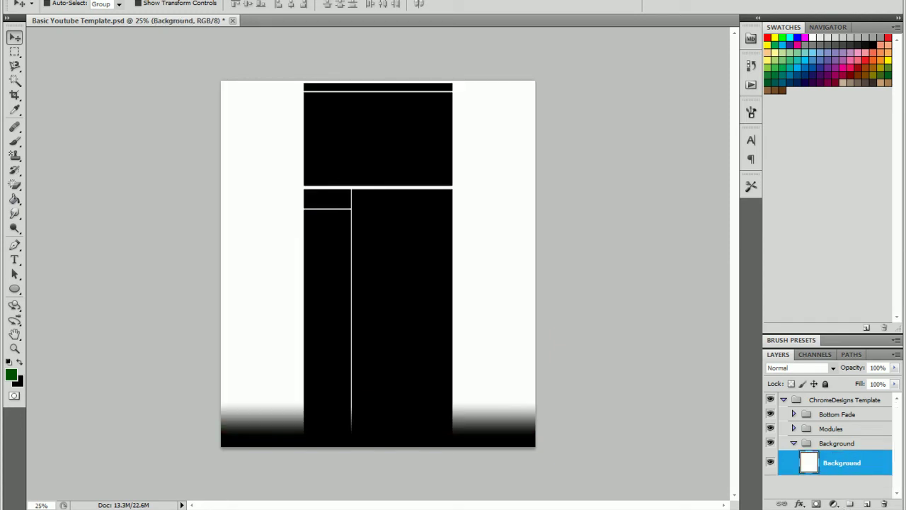
pyautogui.click(833, 503)
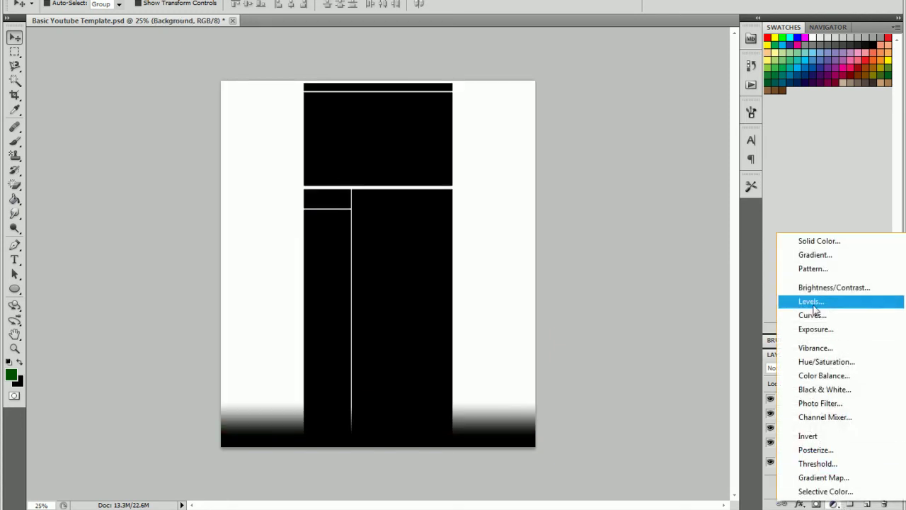
pyautogui.click(800, 254)
pyautogui.click(443, 156)
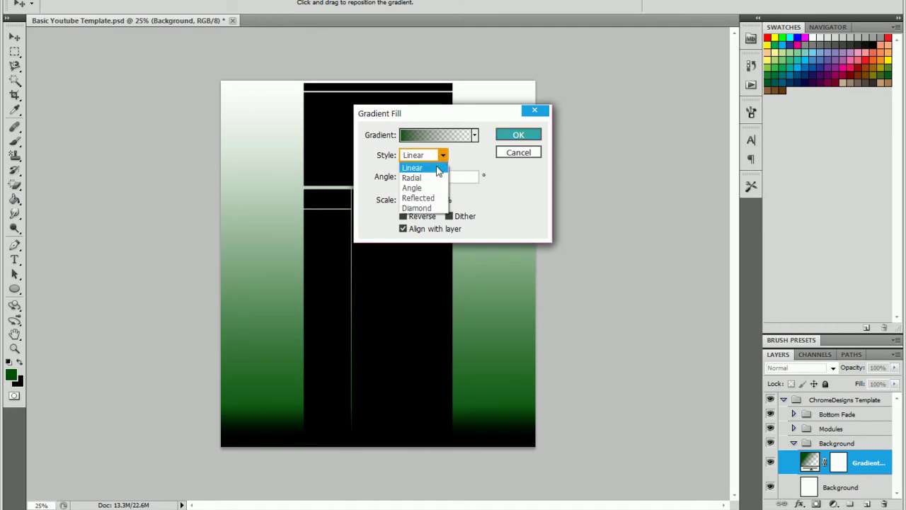
pyautogui.click(416, 174)
# - Make the new gradient's left colour stop bright red
pyautogui.click(418, 136)
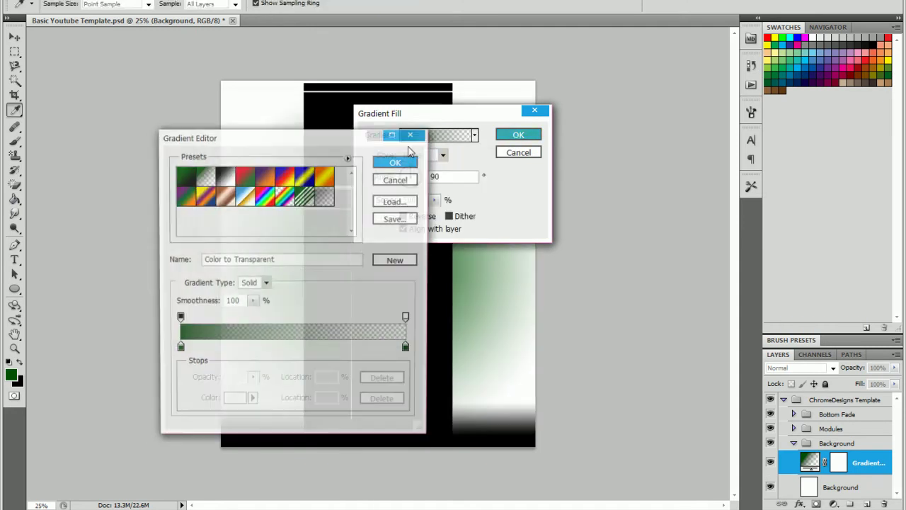
pyautogui.doubleClick(178, 349)
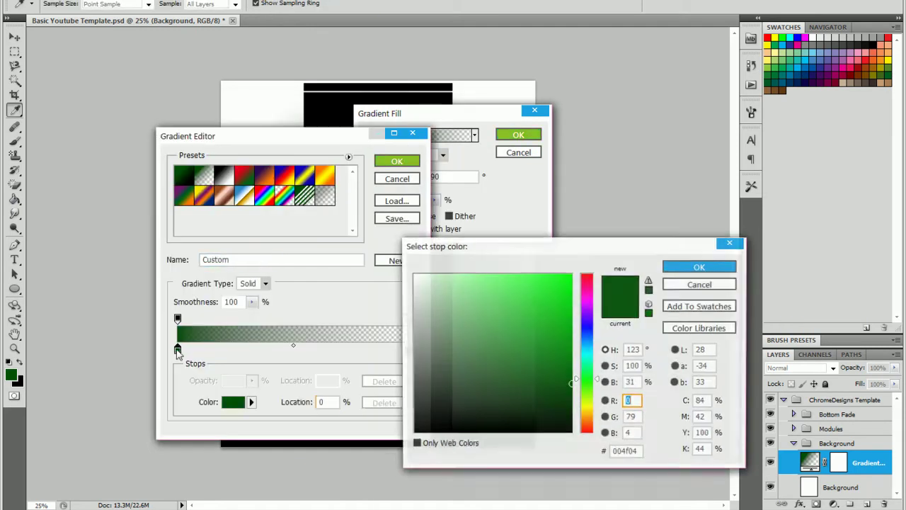
pyautogui.moveTo(588, 347); pyautogui.dragTo(572, 274)
pyautogui.click(572, 274)
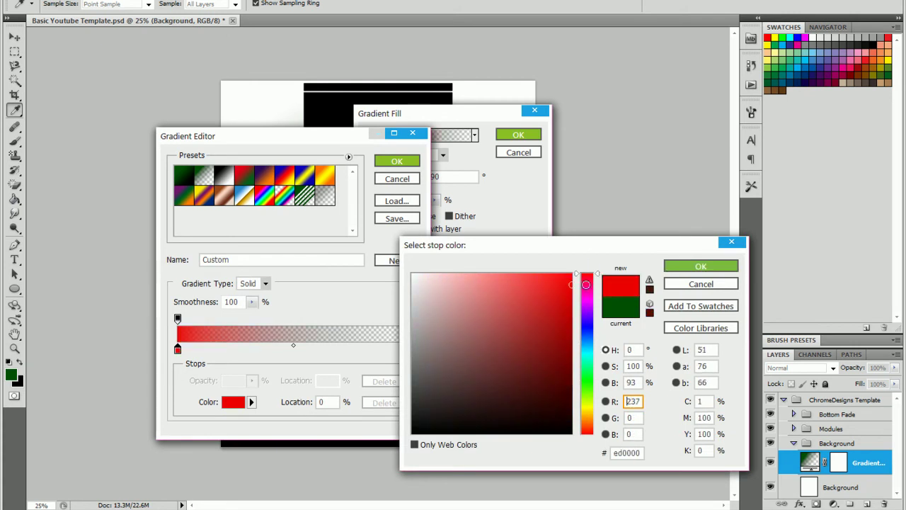
pyautogui.click(700, 266)
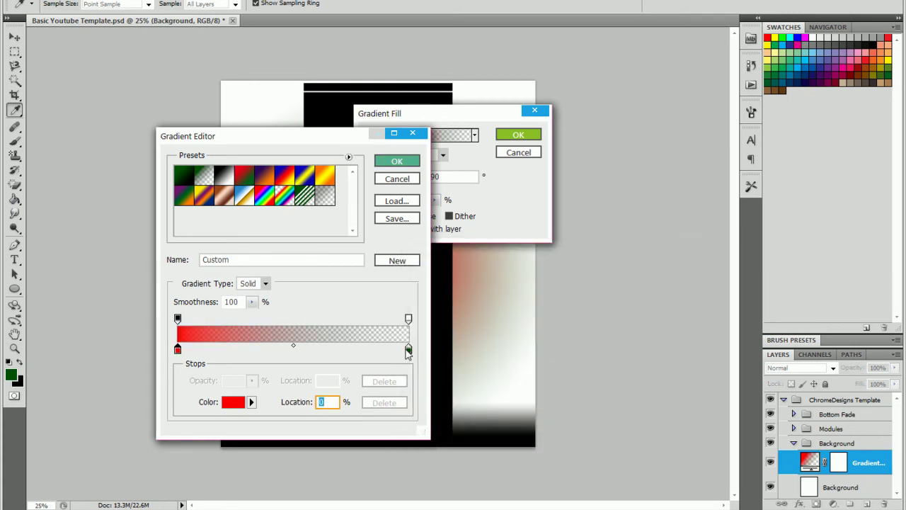
# - Set the right stop to dark red 480101, reverse, and move the centre upward
pyautogui.doubleClick(408, 351)
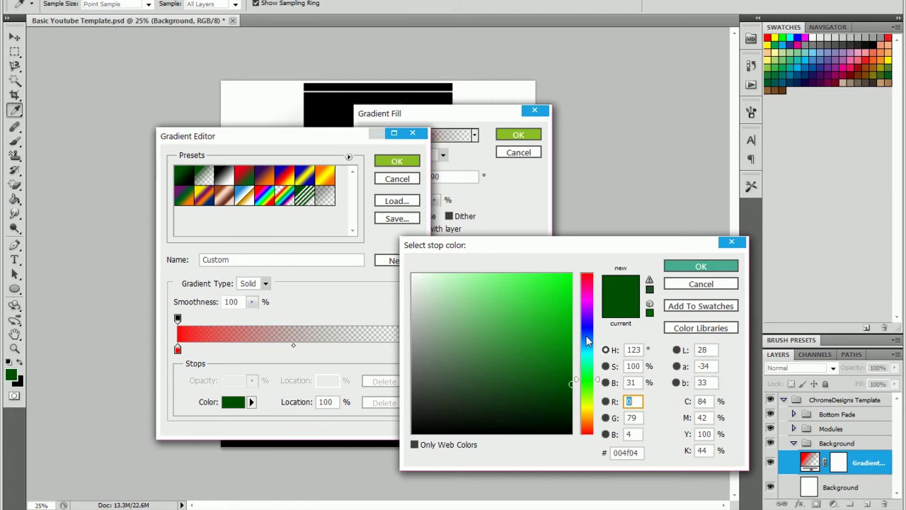
pyautogui.moveTo(588, 341); pyautogui.dragTo(592, 254)
pyautogui.moveTo(565, 332); pyautogui.dragTo(570, 389)
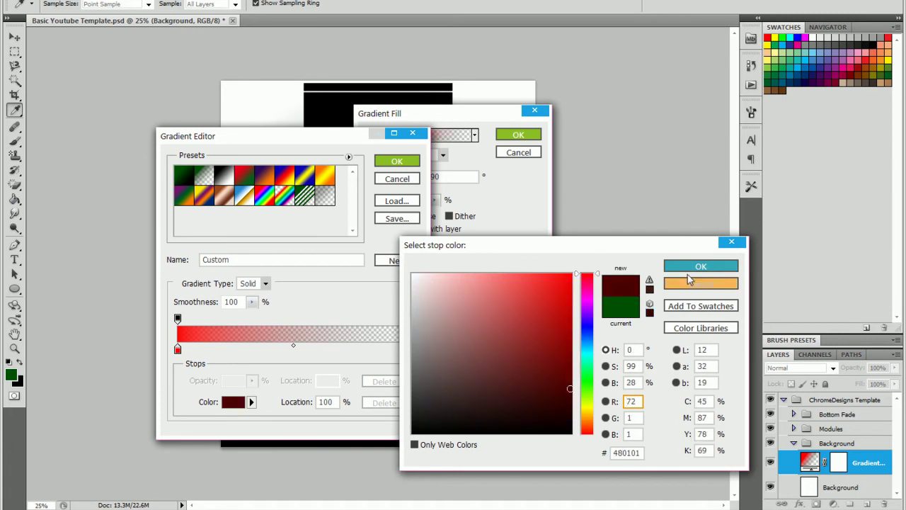
pyautogui.click(688, 270)
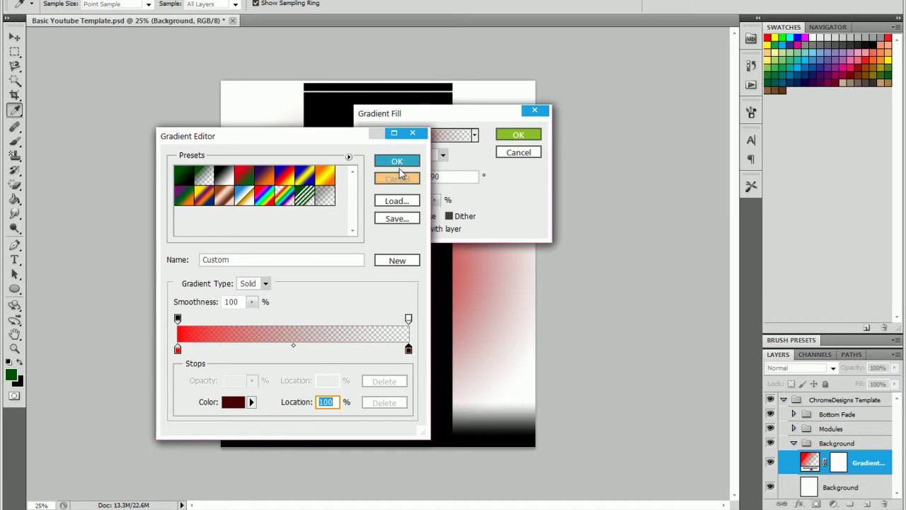
pyautogui.click(397, 162)
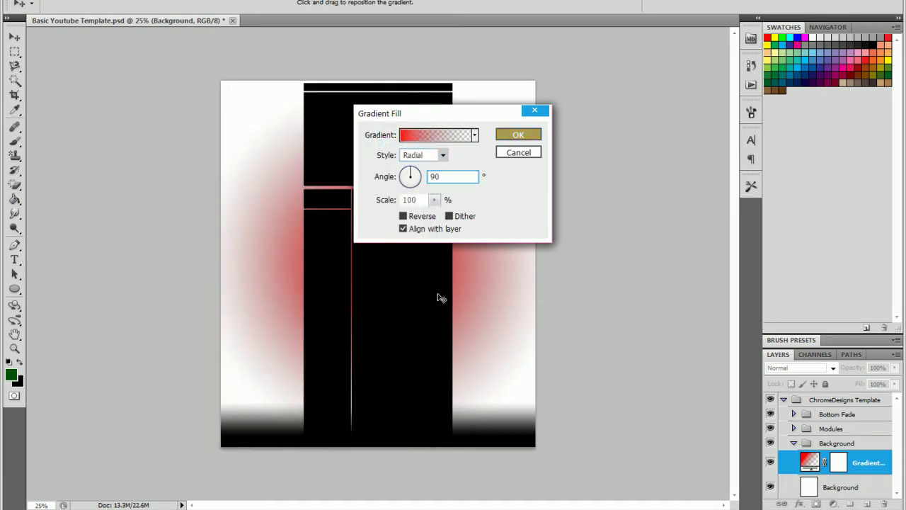
pyautogui.click(403, 216)
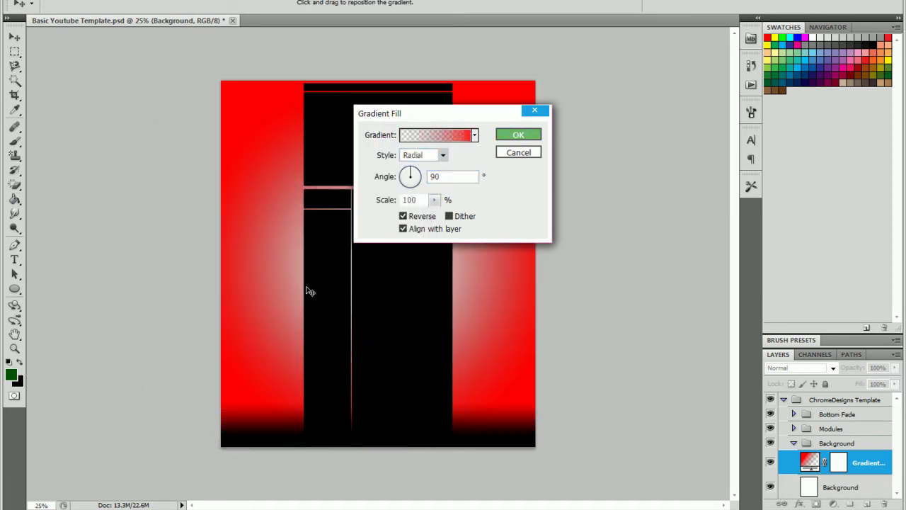
pyautogui.moveTo(310, 291); pyautogui.dragTo(311, 241)
pyautogui.click(519, 136)
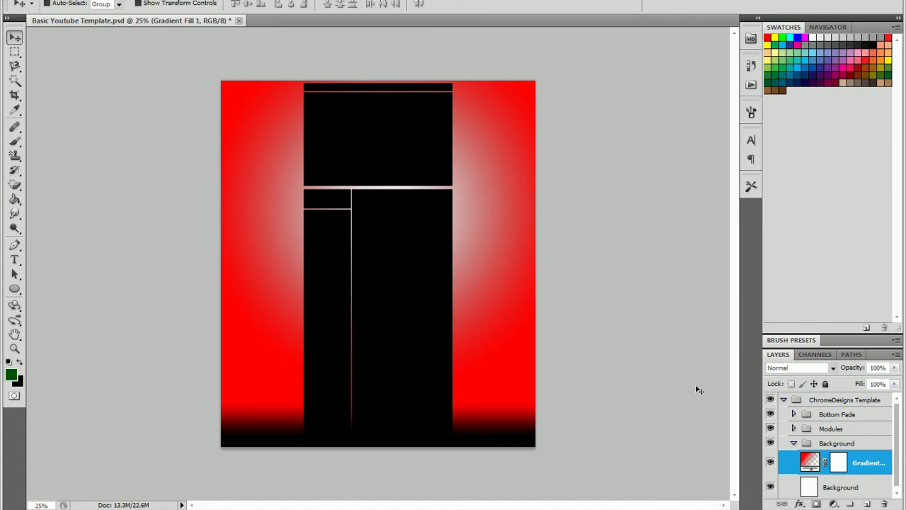
# - Add a new empty layer, then delete it
pyautogui.click(864, 503)
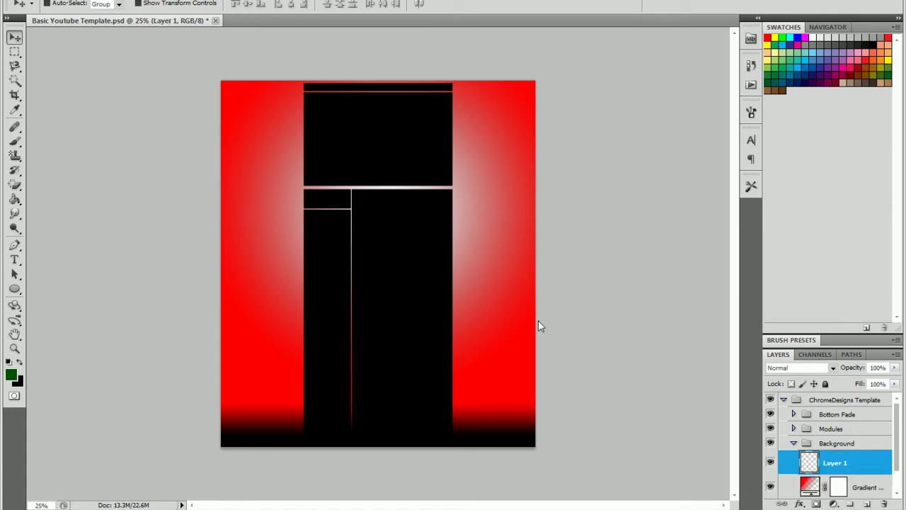
pyautogui.rightClick(853, 464)
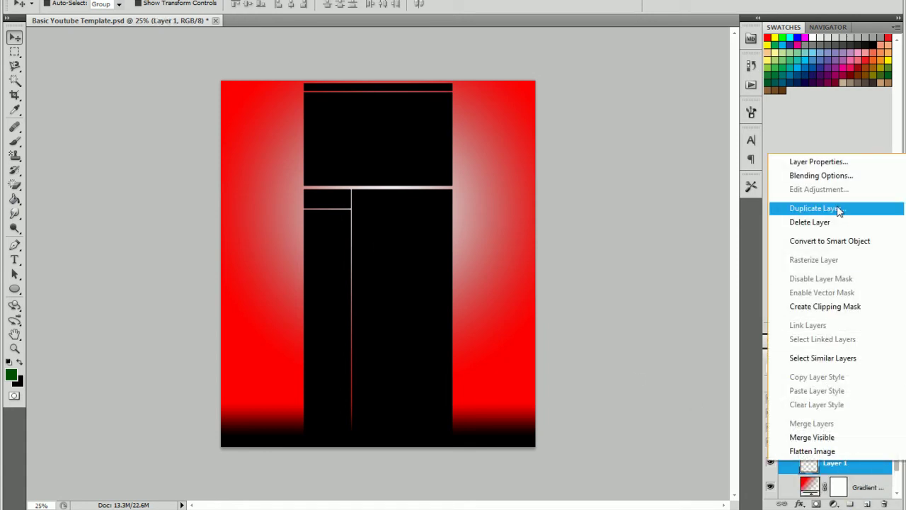
pyautogui.click(814, 221)
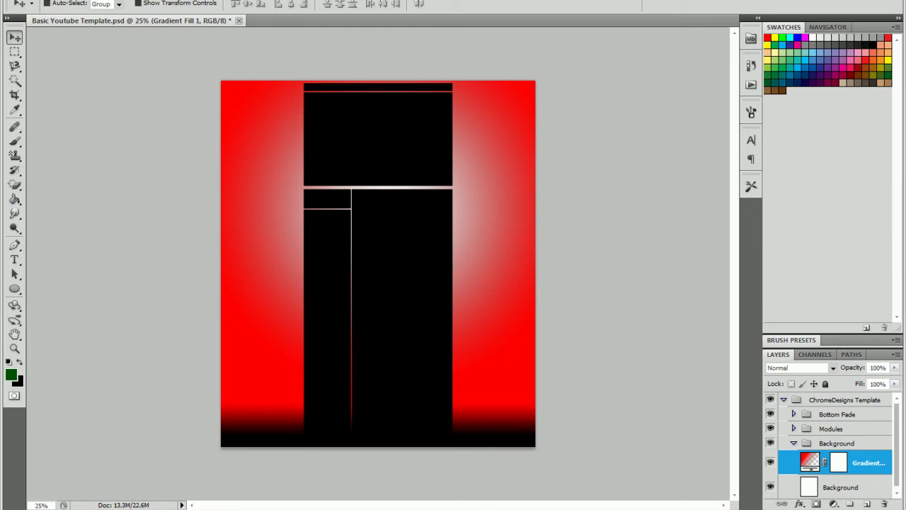
# - Browse to Desktop > GFX PACK > GFX Stuff > Flares > Optical Flares in the Open dialog
pyautogui.hotkey('alt', 'f')
pyautogui.press('Down')
pyautogui.press('Return')
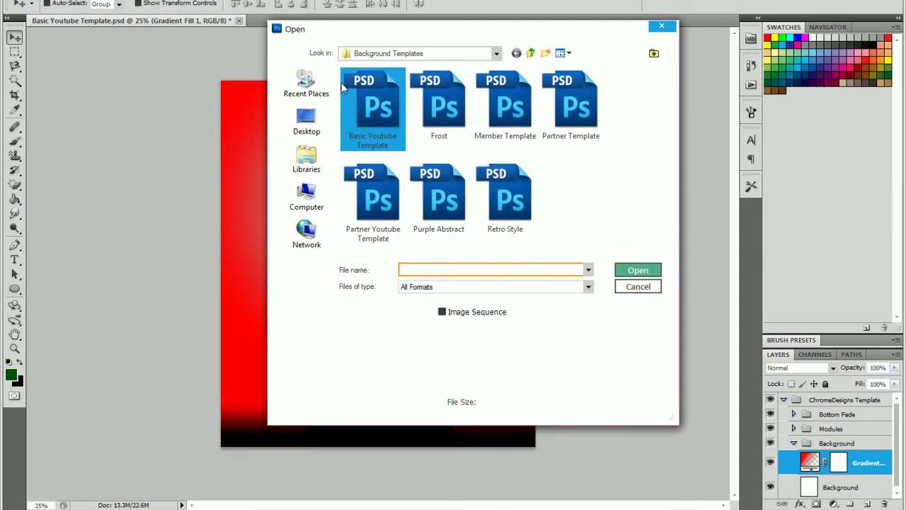
pyautogui.click(307, 121)
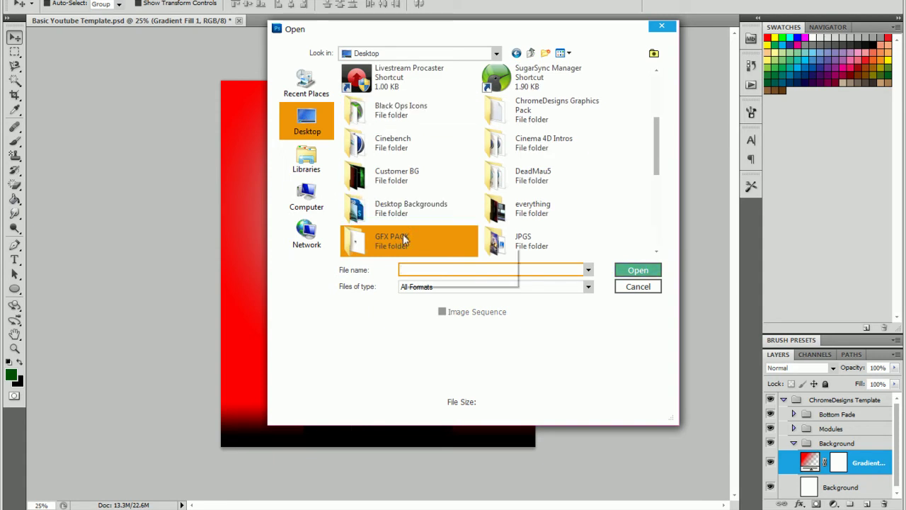
pyautogui.doubleClick(402, 239)
pyautogui.doubleClick(372, 86)
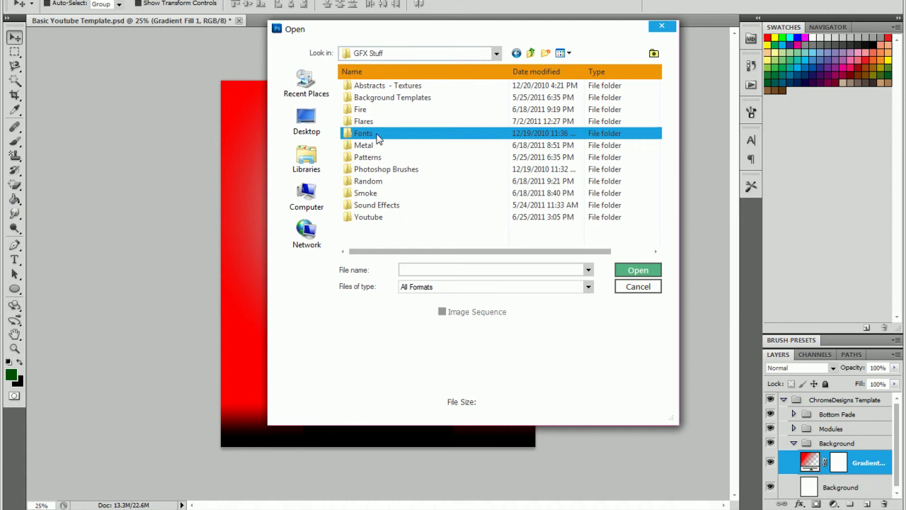
pyautogui.doubleClick(364, 121)
pyautogui.scroll(-2, 481, 177)
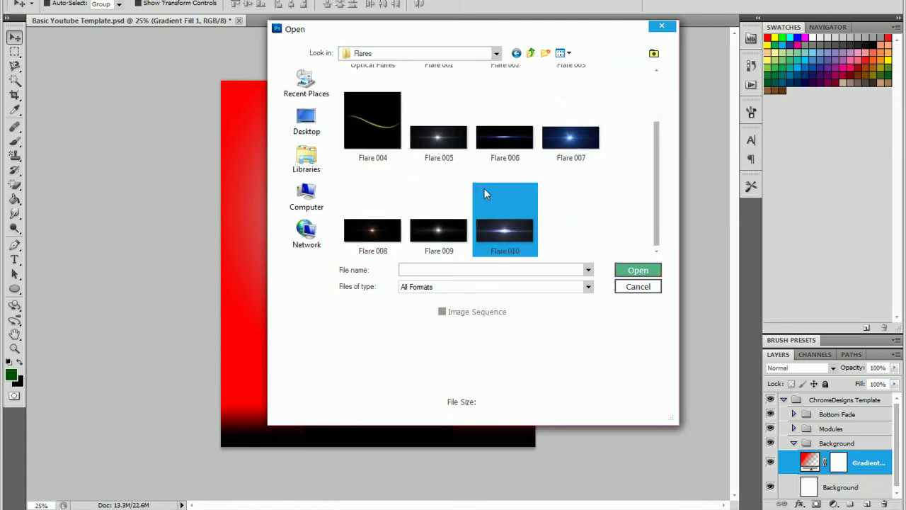
pyautogui.scroll(2, 483, 188)
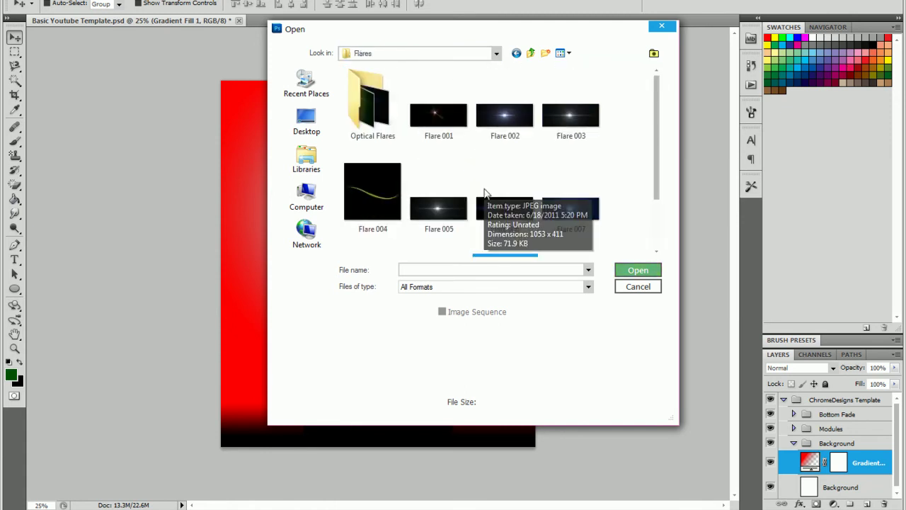
pyautogui.doubleClick(363, 106)
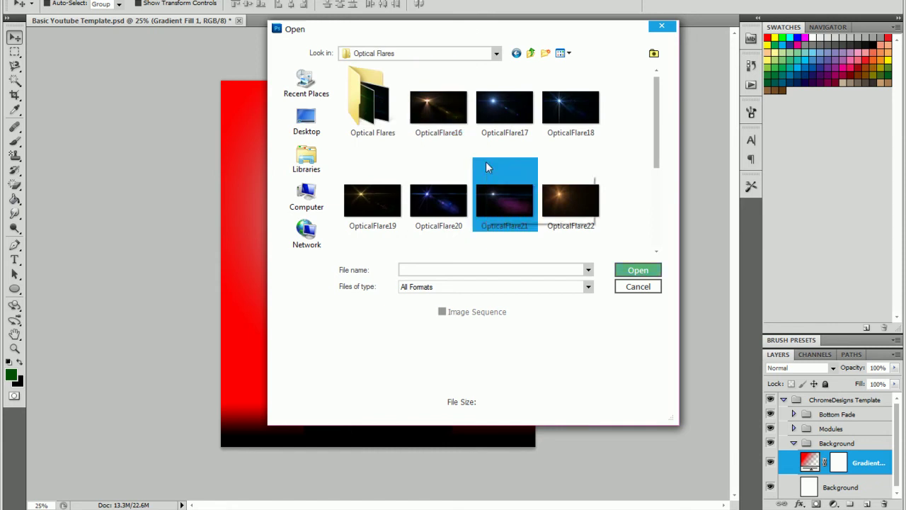
# - Open OpticalFlare5.jpg from the Optical Flares folder
pyautogui.scroll(-2, 486, 167)
pyautogui.scroll(2, 443, 186)
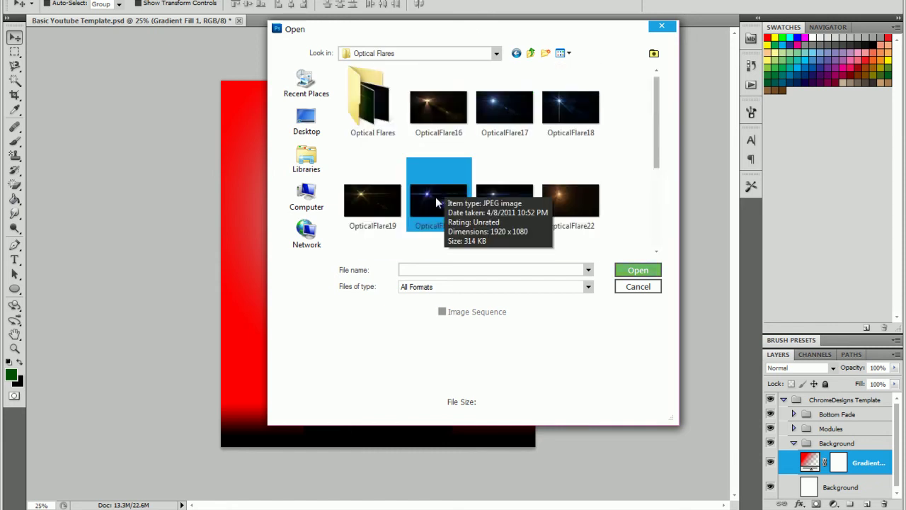
pyautogui.scroll(-2, 393, 238)
pyautogui.scroll(2, 389, 232)
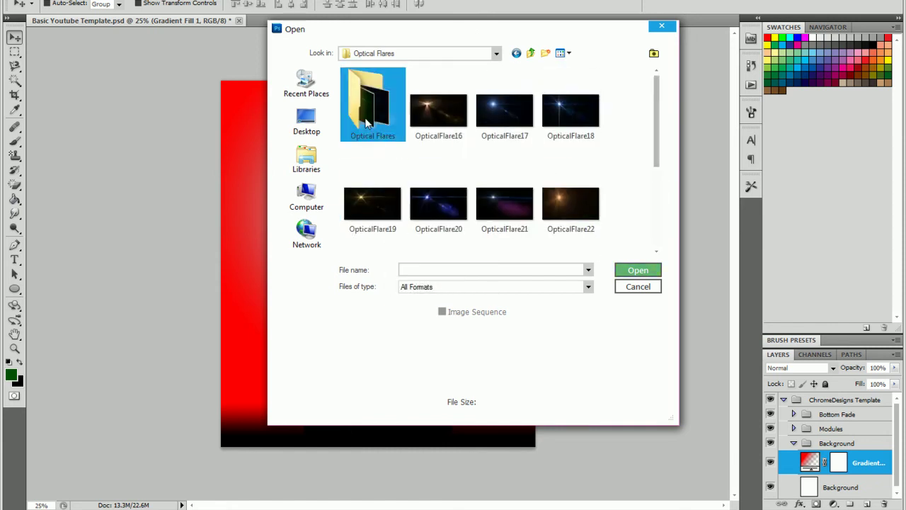
pyautogui.scroll(-5, 375, 120)
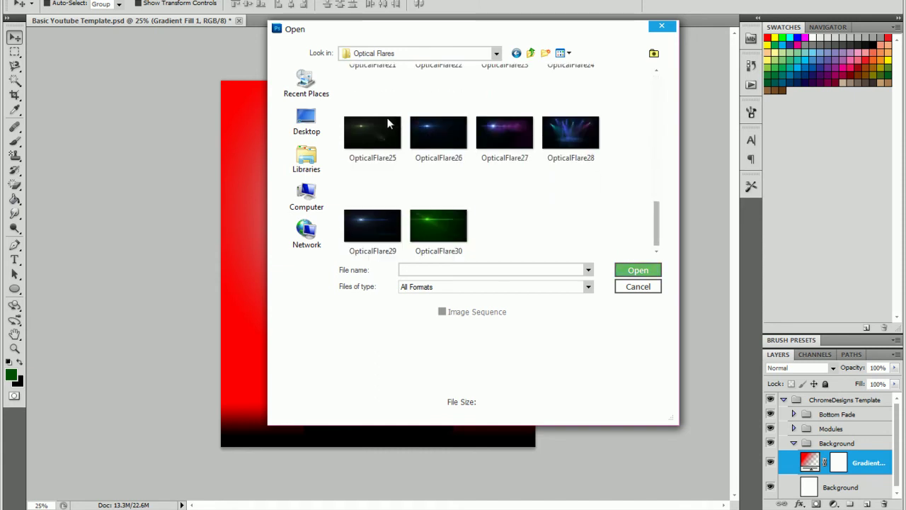
pyautogui.scroll(5, 387, 123)
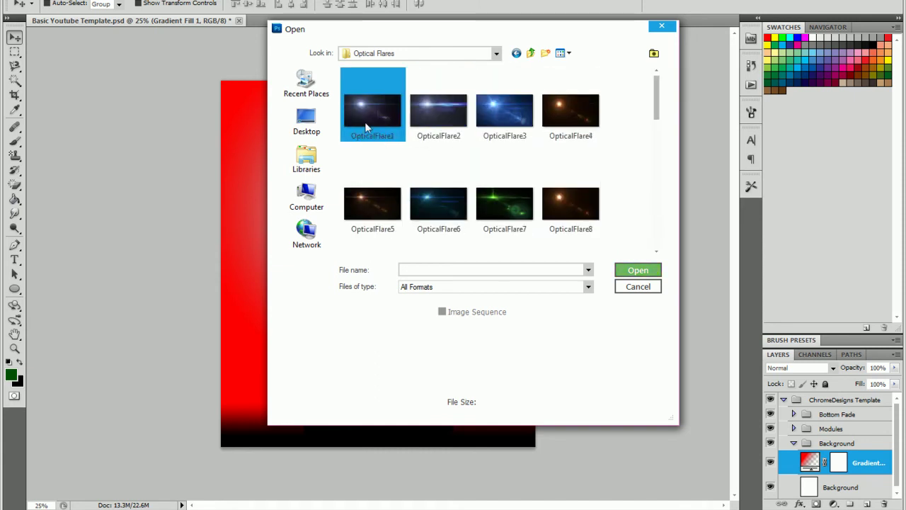
pyautogui.click(368, 202)
pyautogui.click(647, 270)
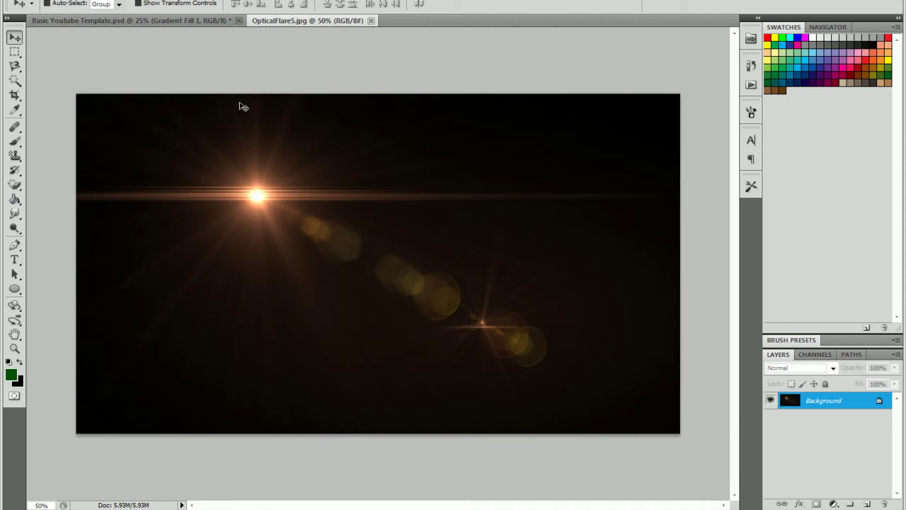
# - Convert the flare's Background to Layer 0 and drag it into the YouTube template
pyautogui.doubleClick(869, 402)
pyautogui.click(552, 150)
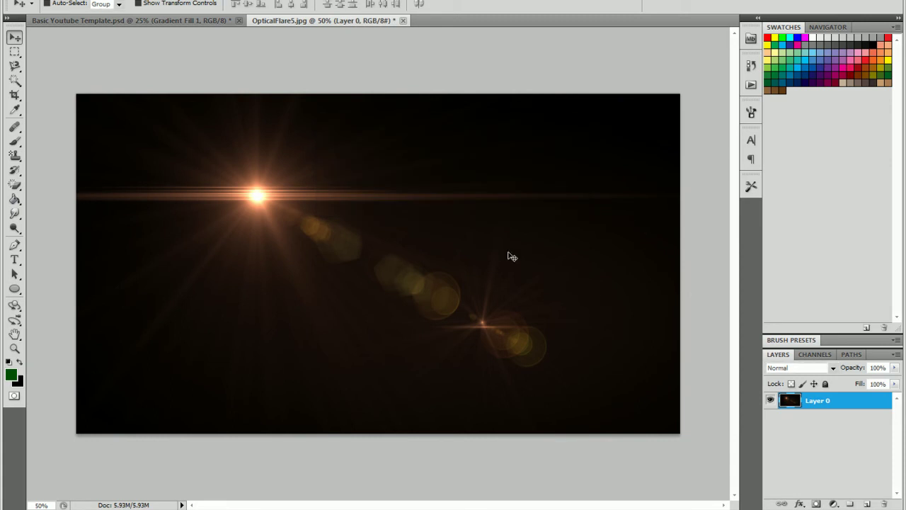
pyautogui.moveTo(279, 227); pyautogui.dragTo(375, 208)
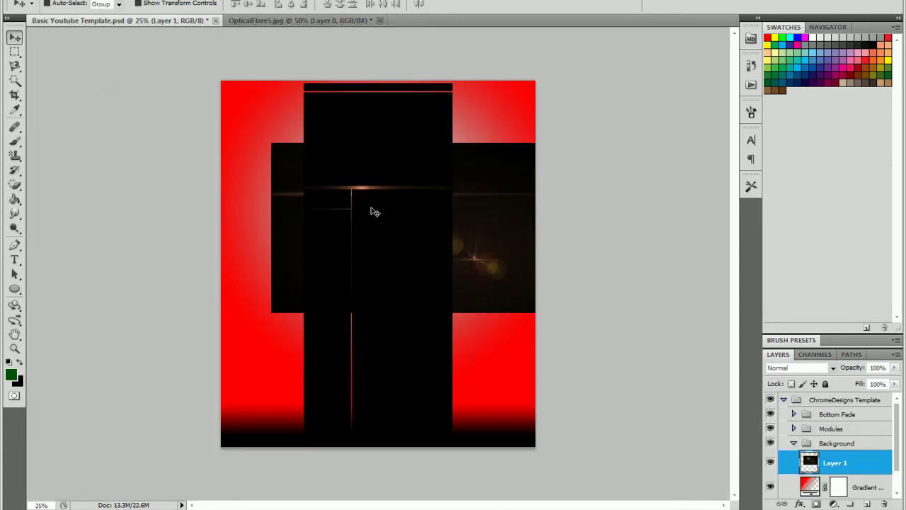
# - Place the flare layer at the top of the Modules group and shift it left
pyautogui.moveTo(863, 470); pyautogui.dragTo(862, 429)
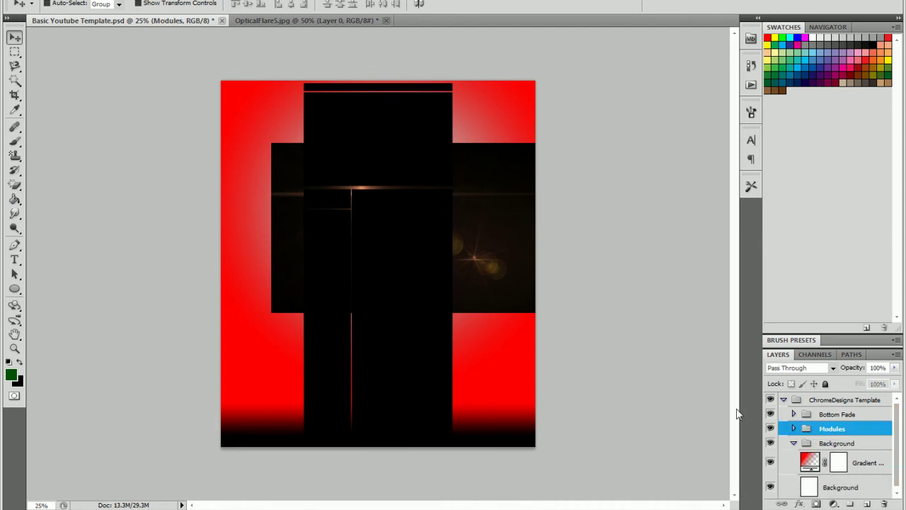
pyautogui.keyDown('alt'); pyautogui.doubleClick(834, 430); pyautogui.keyUp('alt')
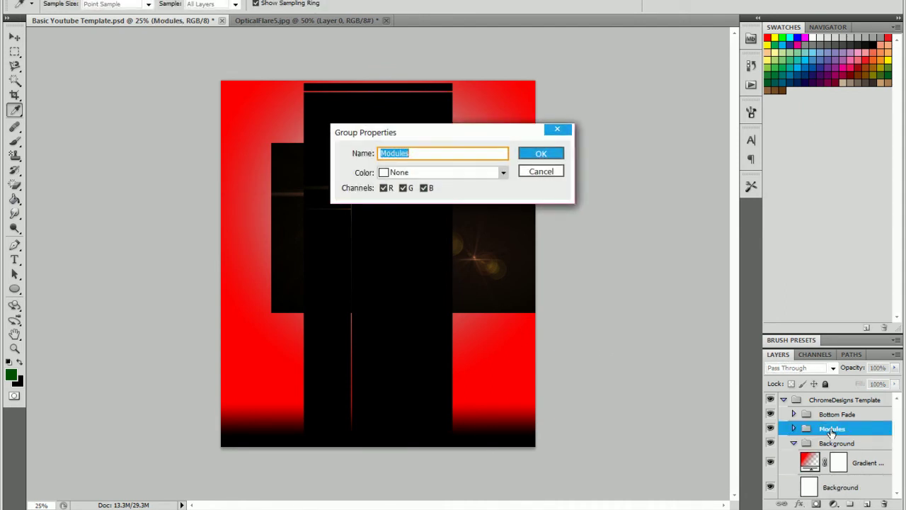
pyautogui.click(560, 132)
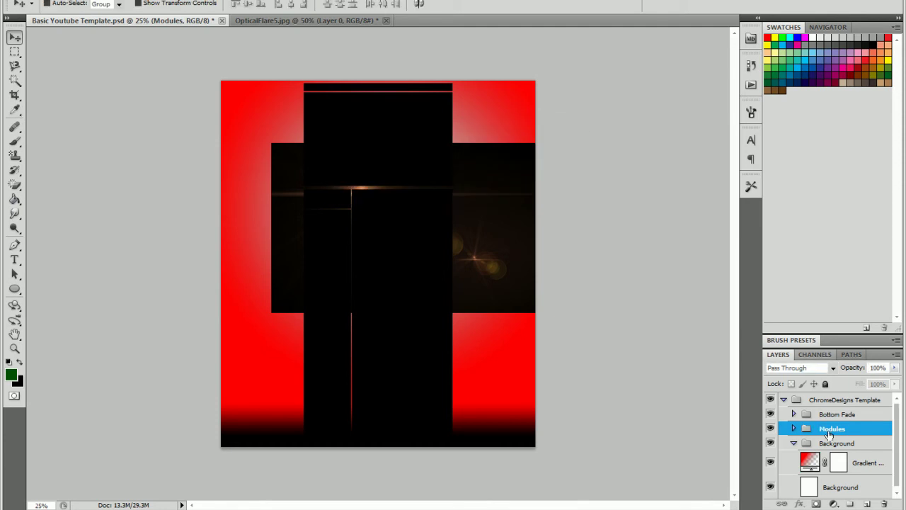
pyautogui.keyDown('alt'); pyautogui.doubleClick(864, 433); pyautogui.keyUp('alt')
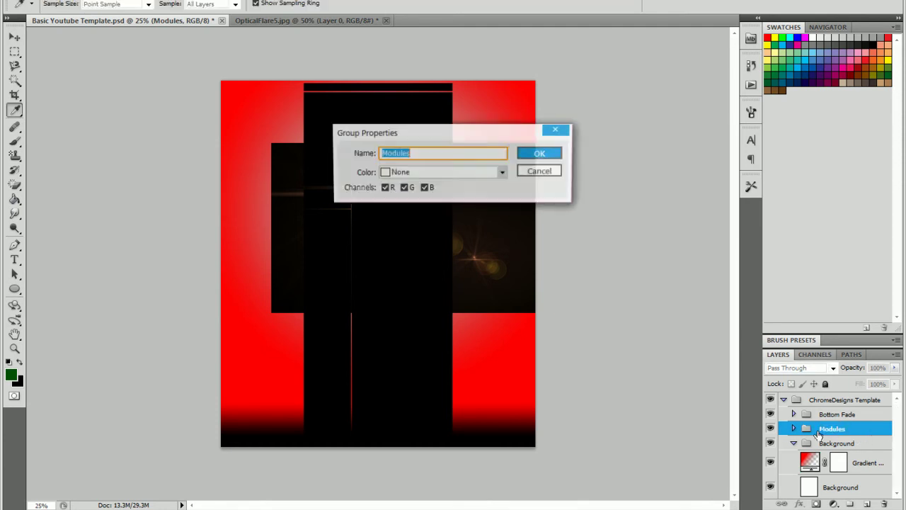
pyautogui.click(566, 131)
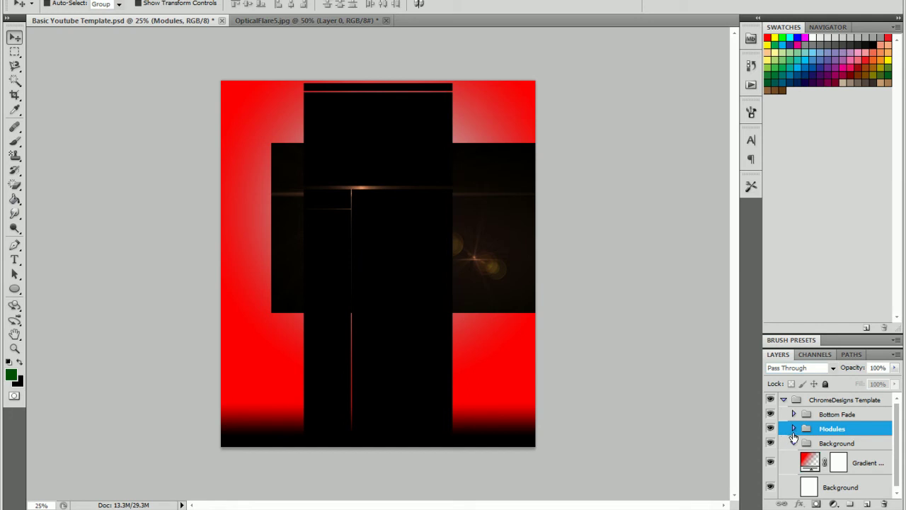
pyautogui.click(793, 429)
pyautogui.scroll(-5, 814, 439)
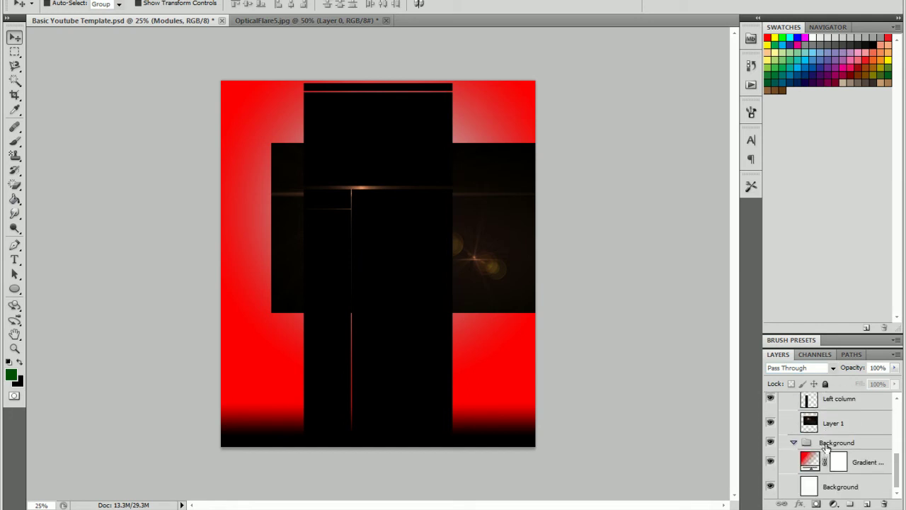
pyautogui.scroll(5, 825, 439)
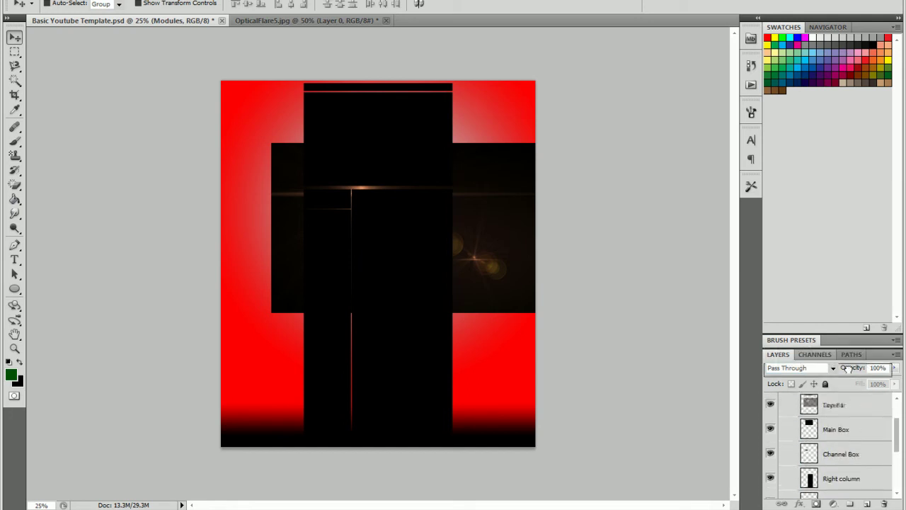
pyautogui.moveTo(848, 369); pyautogui.dragTo(847, 444)
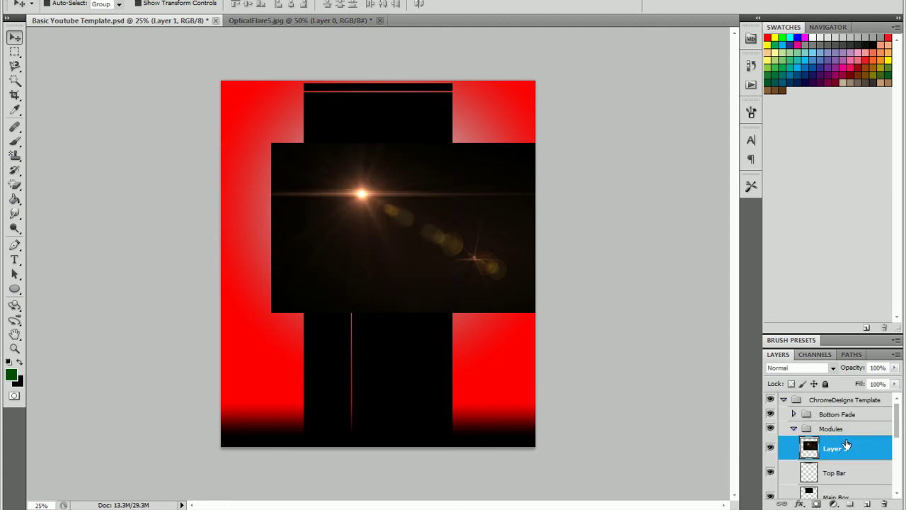
pyautogui.moveTo(382, 230); pyautogui.dragTo(339, 235)
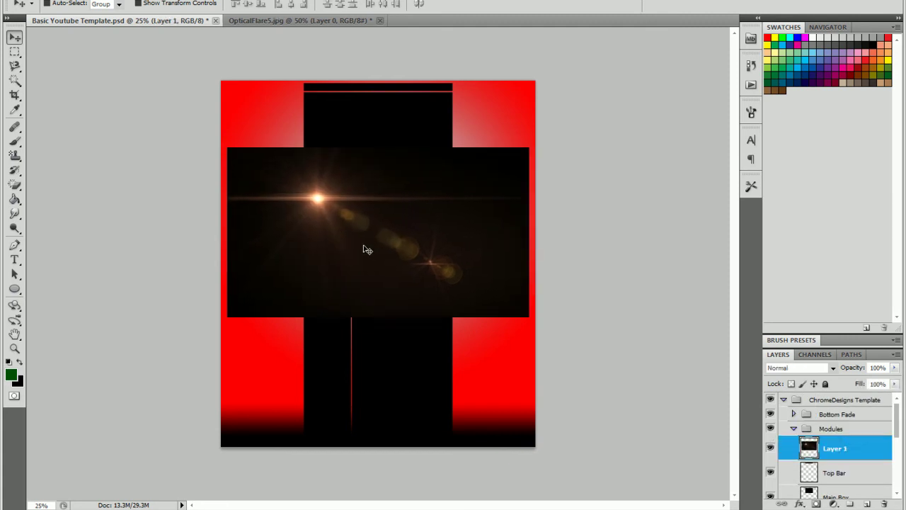
# - Select the standard Eraser with brush hardness at 0%
pyautogui.click(15, 184)
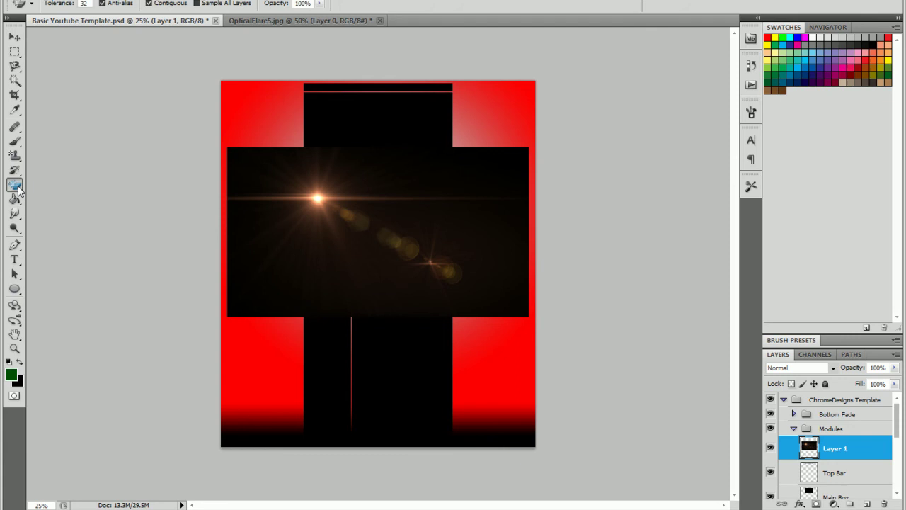
pyautogui.rightClick(14, 184)
pyautogui.click(53, 183)
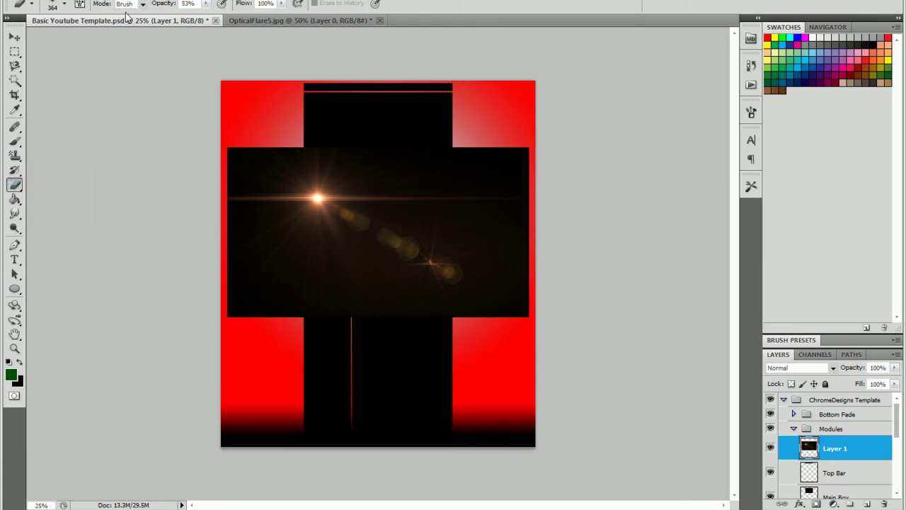
pyautogui.click(62, 4)
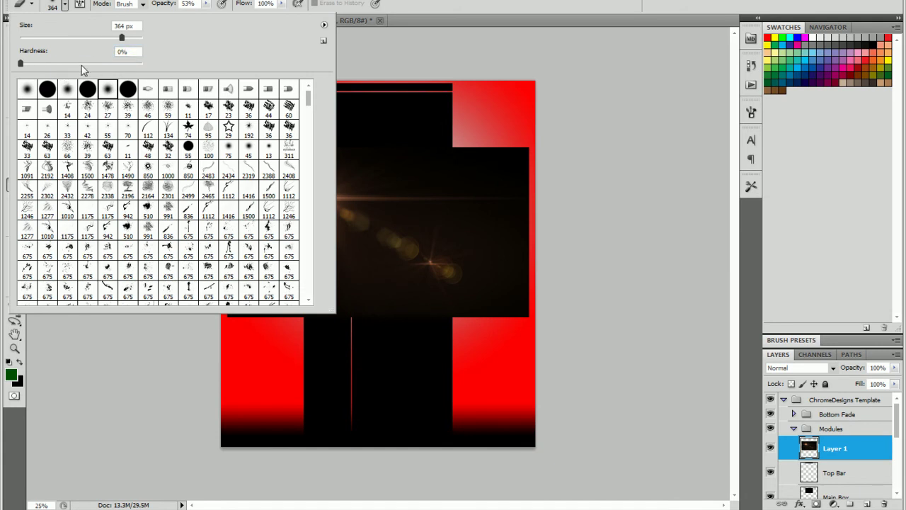
pyautogui.moveTo(84, 65); pyautogui.dragTo(4, 66)
# - Erase the flare's right edge and lighten the dark smudges in the left strip
pyautogui.moveTo(518, 162)
pyautogui.mouseDown()
pyautogui.moveTo(524, 215)
pyautogui.moveTo(531, 155)
pyautogui.moveTo(522, 155)
pyautogui.moveTo(523, 344)
pyautogui.moveTo(485, 305)
pyautogui.moveTo(338, 298)
pyautogui.moveTo(220, 308)
pyautogui.moveTo(542, 296)
pyautogui.moveTo(513, 272)
pyautogui.moveTo(507, 177)
pyautogui.moveTo(407, 145)
pyautogui.moveTo(180, 149)
pyautogui.moveTo(469, 153)
pyautogui.moveTo(485, 195)
pyautogui.moveTo(480, 263)
pyautogui.moveTo(242, 274)
pyautogui.moveTo(222, 265)
pyautogui.moveTo(249, 243)
pyautogui.moveTo(392, 256)
pyautogui.moveTo(480, 246)
pyautogui.moveTo(489, 219)
pyautogui.moveTo(485, 195)
pyautogui.moveTo(474, 234)
pyautogui.moveTo(256, 232)
pyautogui.moveTo(225, 226)
pyautogui.moveTo(241, 171)
pyautogui.moveTo(519, 175)
pyautogui.moveTo(515, 145)
pyautogui.moveTo(513, 318)
pyautogui.moveTo(527, 198)
pyautogui.moveTo(522, 126)
pyautogui.moveTo(531, 291)
pyautogui.moveTo(518, 157)
pyautogui.moveTo(513, 252)
pyautogui.moveTo(525, 169)
pyautogui.moveTo(524, 292)
pyautogui.moveTo(501, 287)
pyautogui.moveTo(478, 330)
pyautogui.moveTo(418, 310)
pyautogui.moveTo(480, 288)
pyautogui.moveTo(533, 321)
pyautogui.moveTo(533, 303)
pyautogui.moveTo(216, 308)
pyautogui.moveTo(315, 292)
pyautogui.moveTo(194, 318)
pyautogui.moveTo(310, 289)
pyautogui.moveTo(198, 308)
pyautogui.moveTo(351, 318)
pyautogui.moveTo(281, 318)
pyautogui.moveTo(239, 298)
pyautogui.moveTo(453, 259)
pyautogui.moveTo(472, 142)
pyautogui.moveTo(502, 157)
pyautogui.moveTo(228, 151)
pyautogui.moveTo(480, 148)
pyautogui.moveTo(225, 149)
pyautogui.moveTo(480, 146)
pyautogui.moveTo(262, 151)
pyautogui.moveTo(486, 162)
pyautogui.mouseUp()
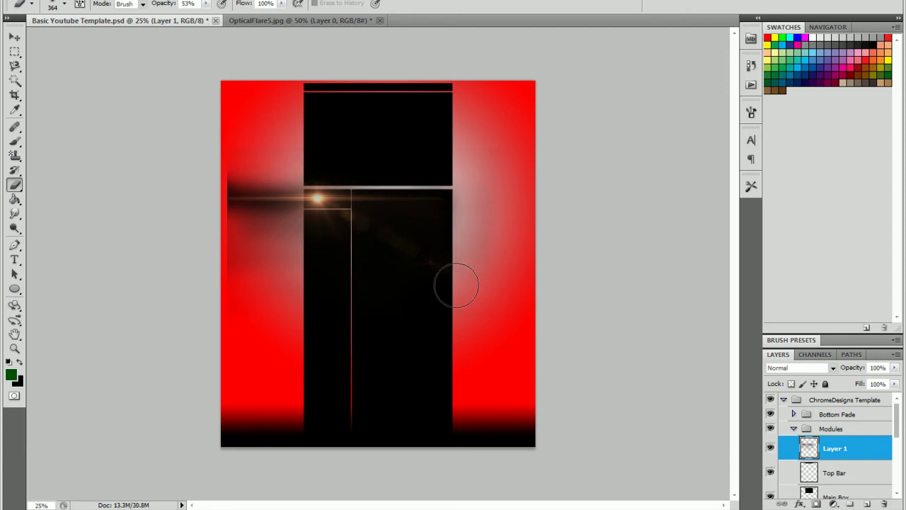
pyautogui.moveTo(223, 242)
pyautogui.mouseDown()
pyautogui.moveTo(237, 228)
pyautogui.moveTo(419, 256)
pyautogui.mouseUp()
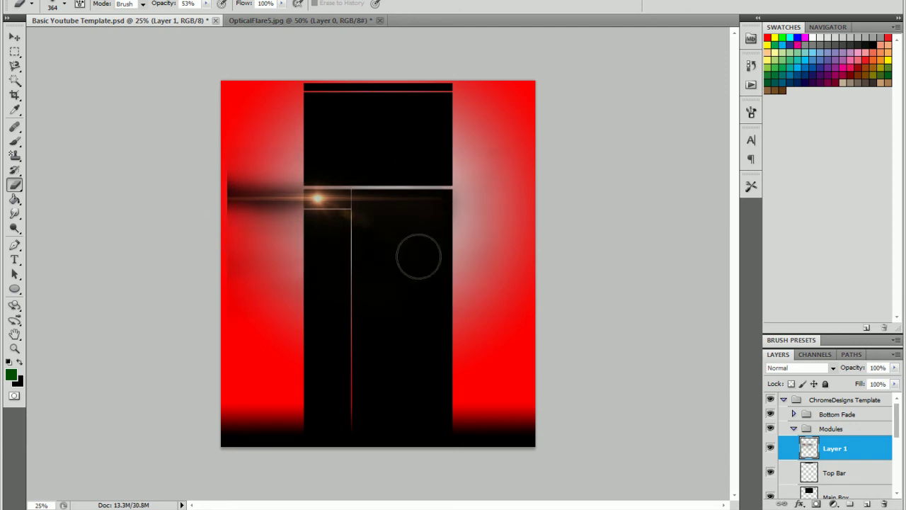
pyautogui.moveTo(255, 162)
pyautogui.mouseDown()
pyautogui.moveTo(231, 170)
pyautogui.moveTo(192, 207)
pyautogui.moveTo(222, 186)
pyautogui.mouseUp()
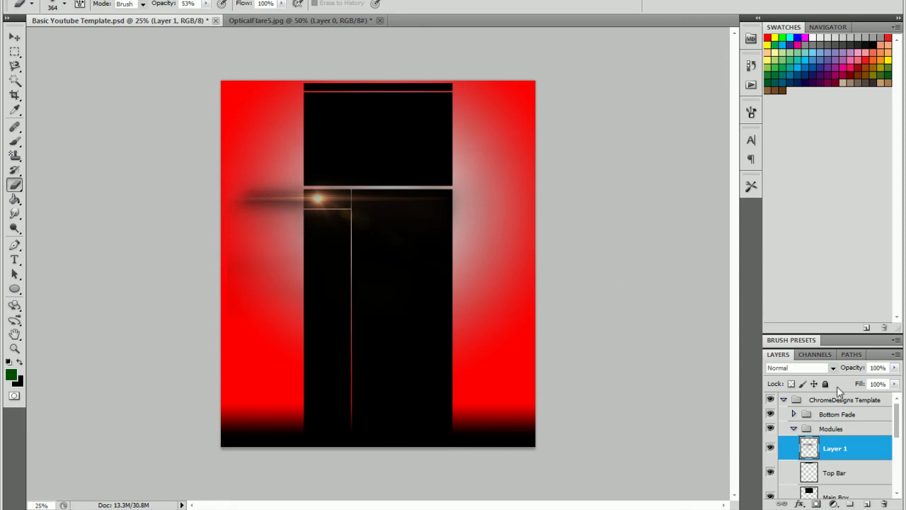
# - Set Layer 1's blend mode to Screen after trying Color Dodge
pyautogui.click(829, 368)
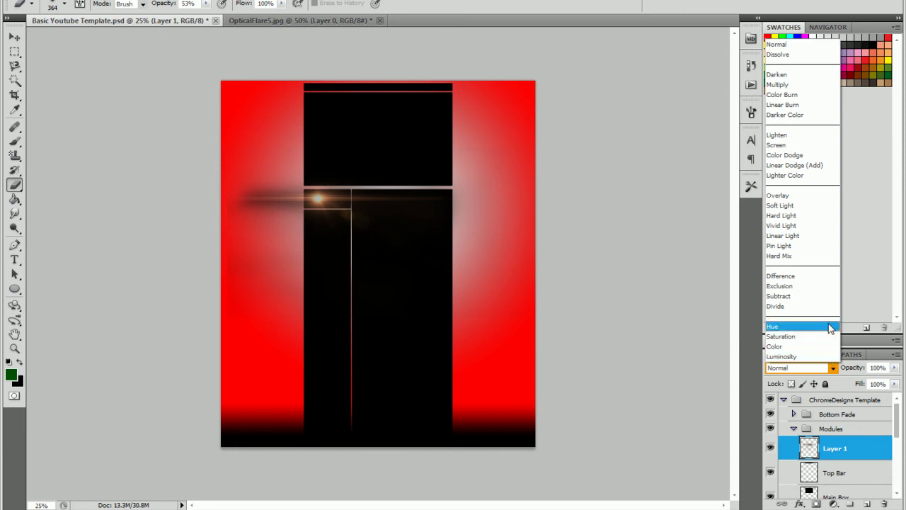
pyautogui.click(789, 155)
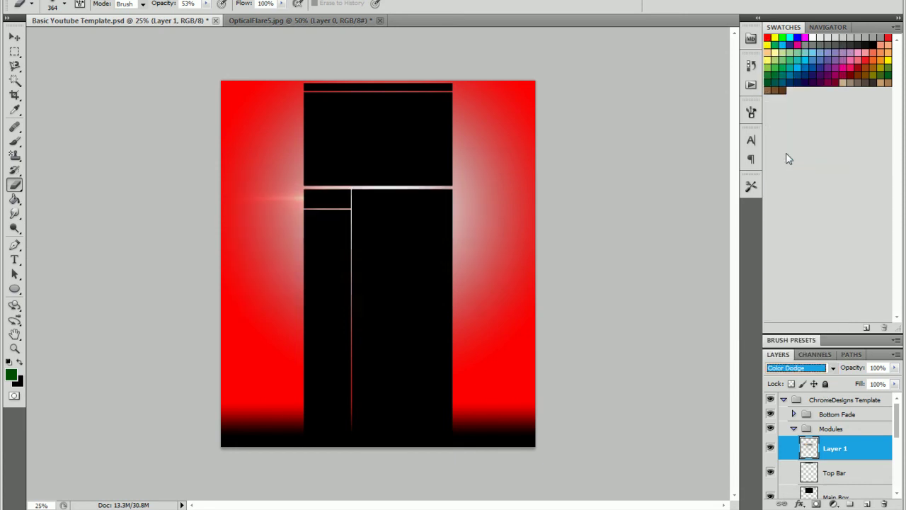
pyautogui.click(807, 368)
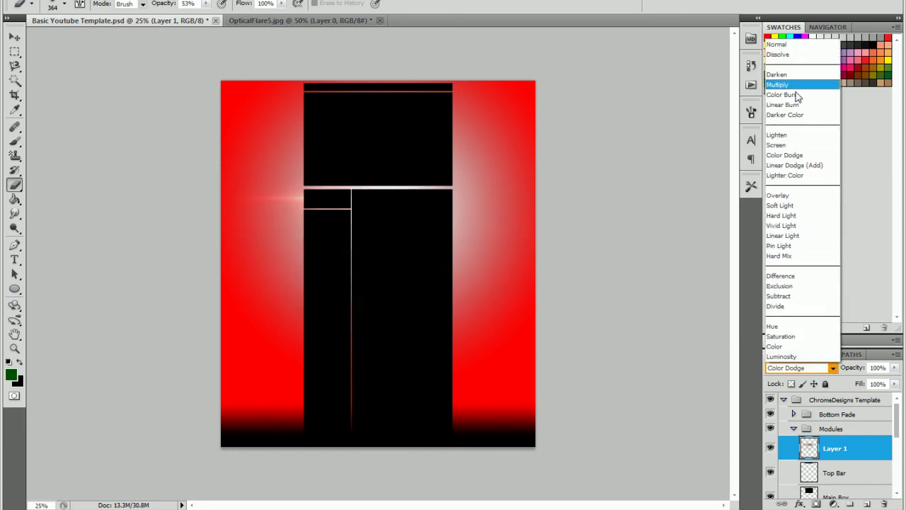
pyautogui.click(784, 145)
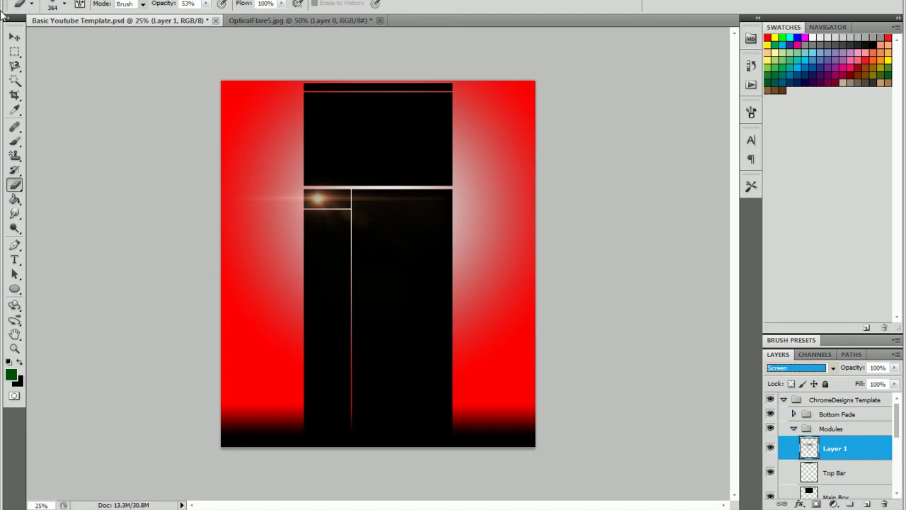
# - Rotate the flare 90° clockwise and move it to the top bar's right edge
pyautogui.hotkey('alt', 'e')
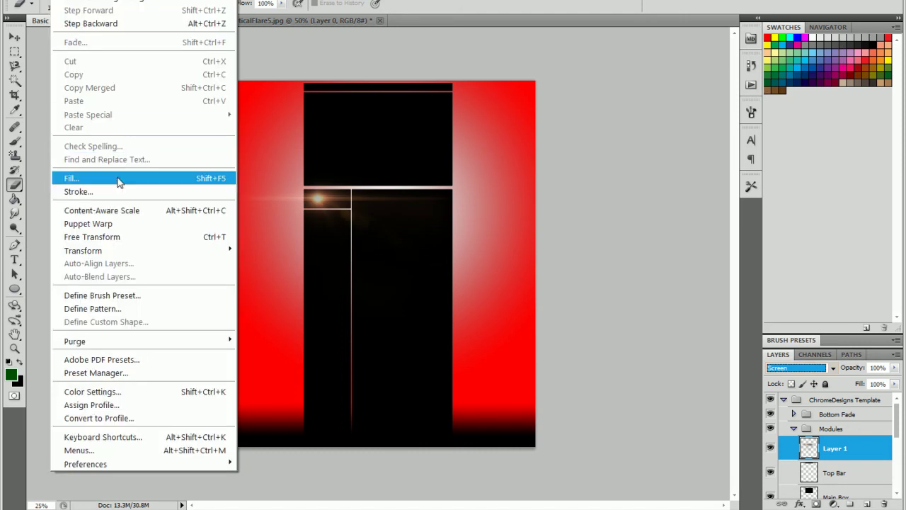
pyautogui.click(176, 237)
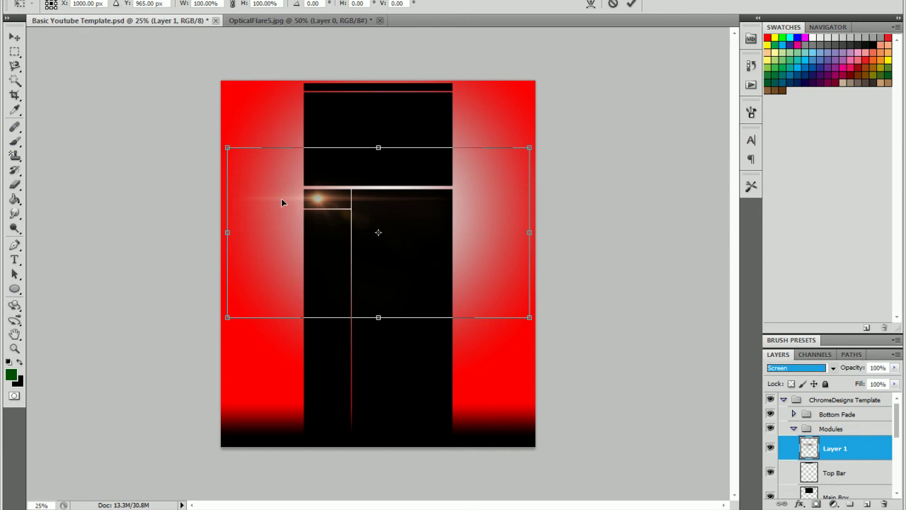
pyautogui.hotkey('alt', 'e')
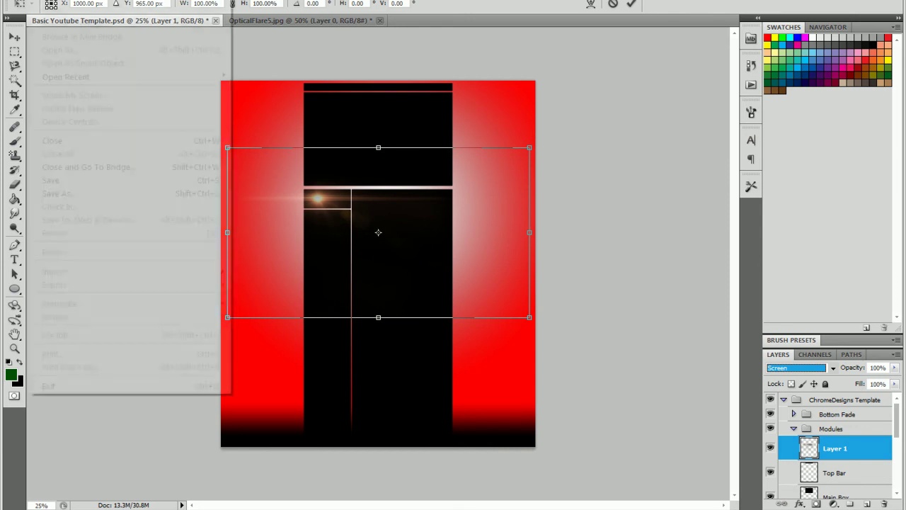
pyautogui.moveTo(184, 253)
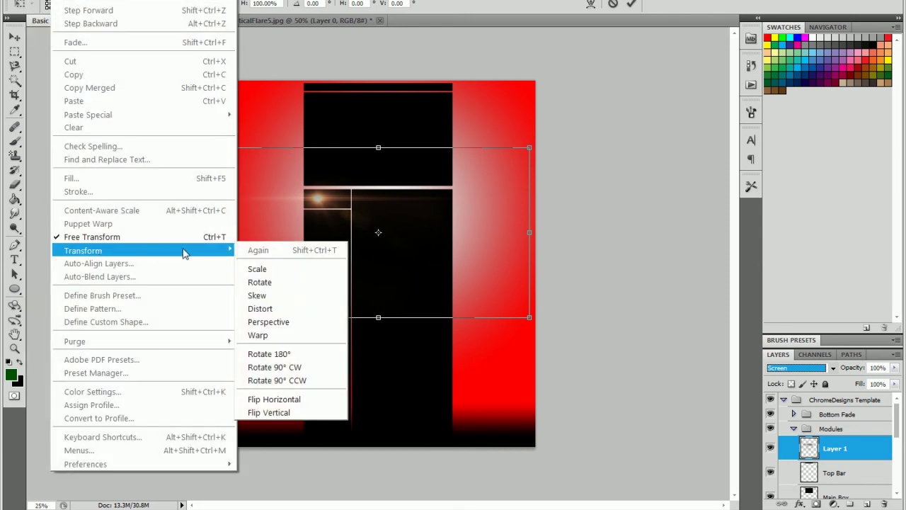
pyautogui.click(278, 364)
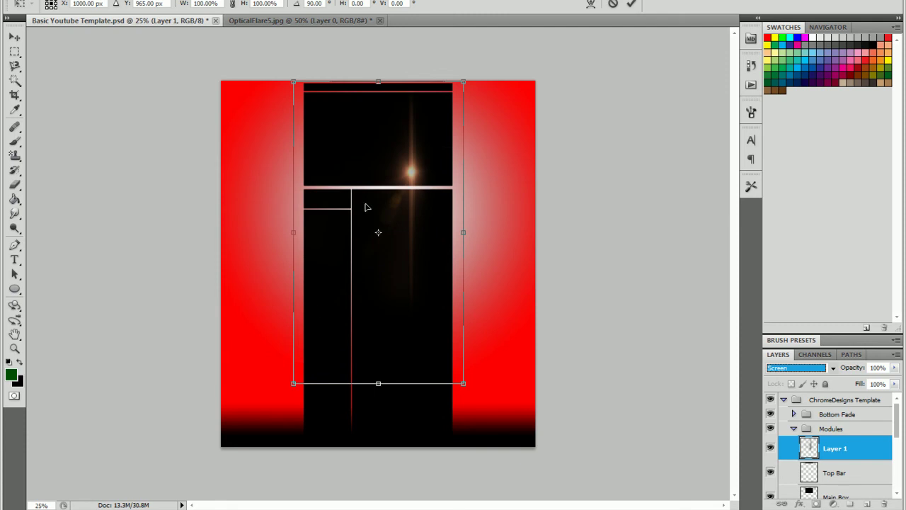
pyautogui.press('v')
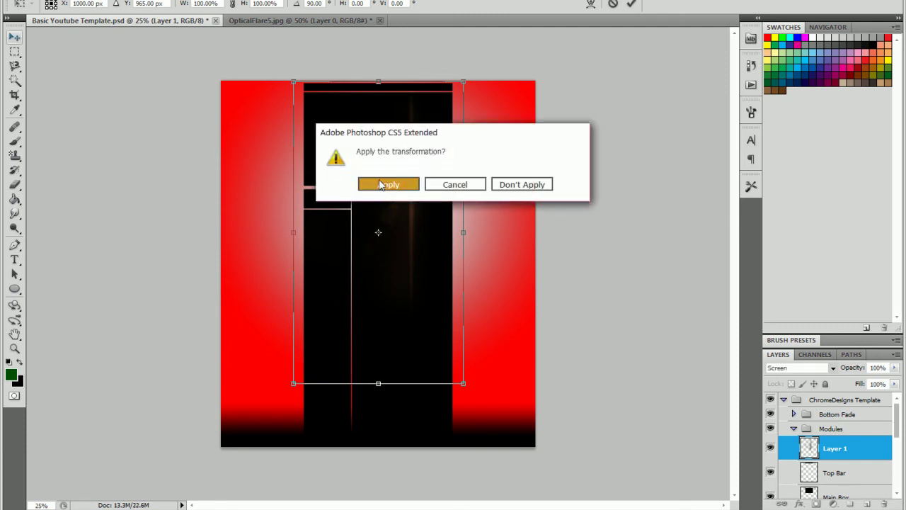
pyautogui.press('Return')
pyautogui.moveTo(415, 181); pyautogui.dragTo(457, 144)
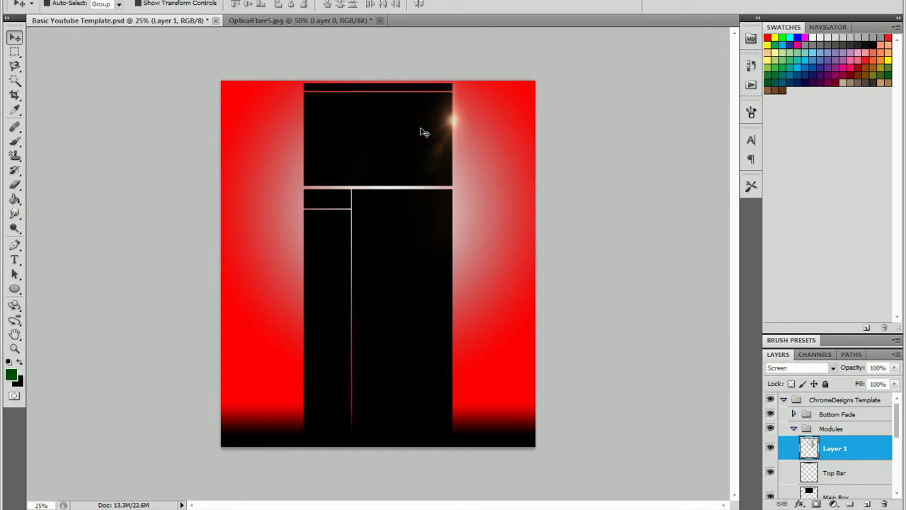
# - Rotate the flare another 90° clockwise, move it down, and place Layer 1 above Background
pyautogui.click(32, 0)
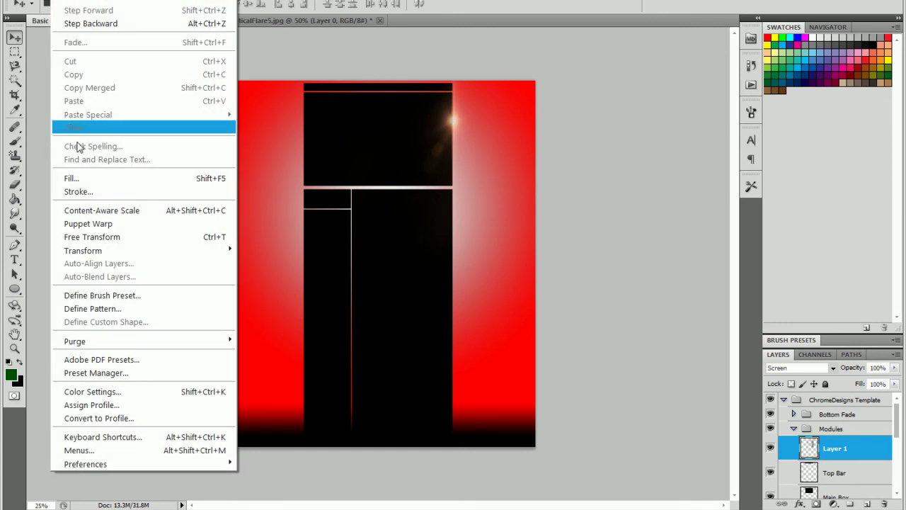
pyautogui.moveTo(158, 252)
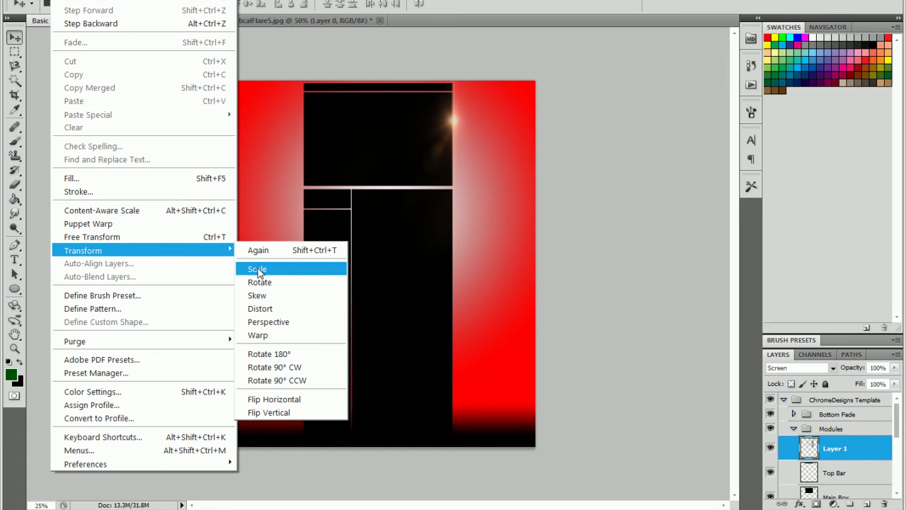
pyautogui.click(274, 367)
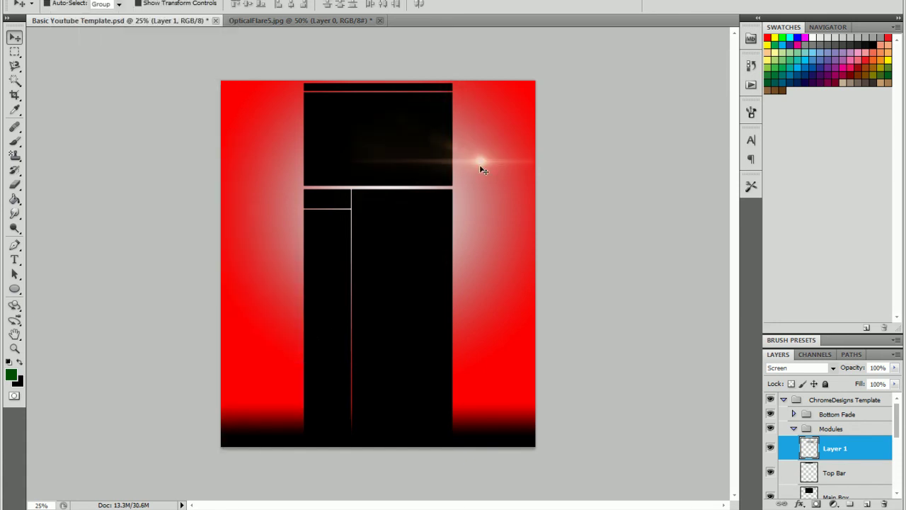
pyautogui.moveTo(483, 170); pyautogui.dragTo(389, 196)
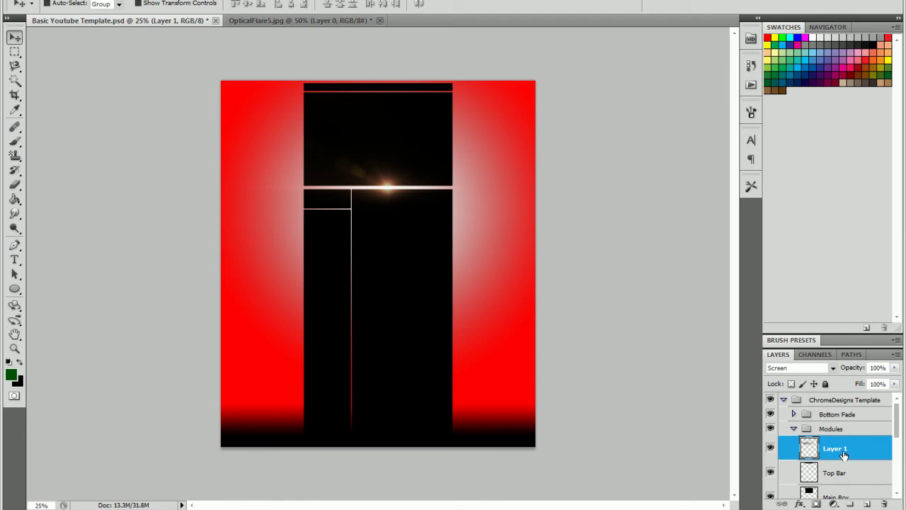
pyautogui.moveTo(843, 455); pyautogui.dragTo(867, 433)
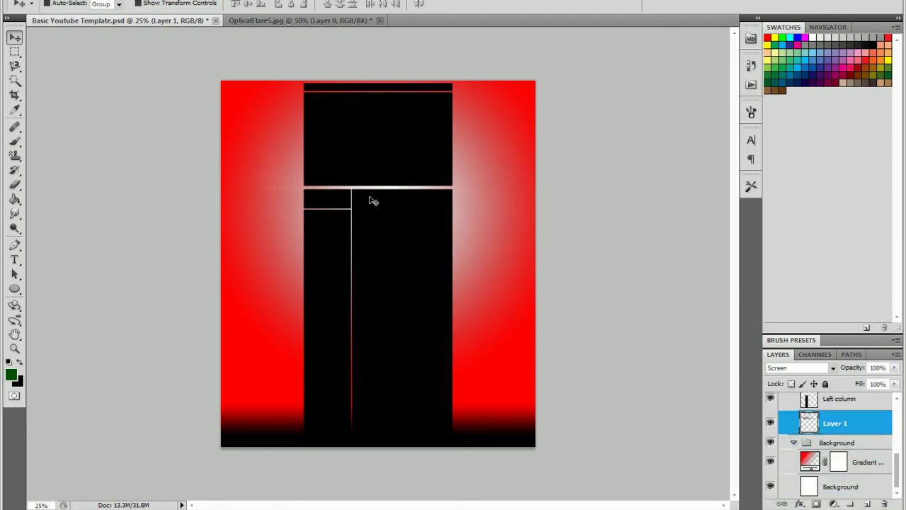
# - Move the flare behind the black columns and rotate it 90° clockwise to a vertical streak
pyautogui.moveTo(383, 192); pyautogui.dragTo(180, 120)
pyautogui.hotkey('alt', 'e')
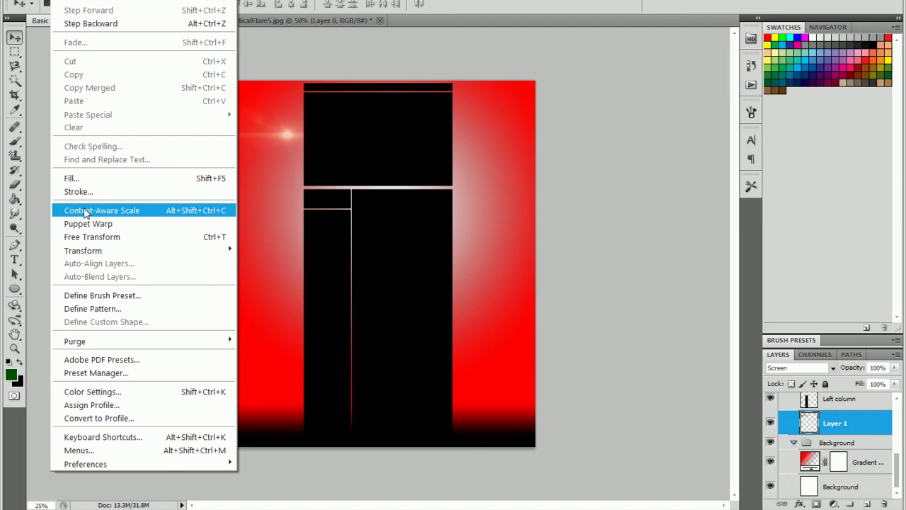
pyautogui.moveTo(122, 252)
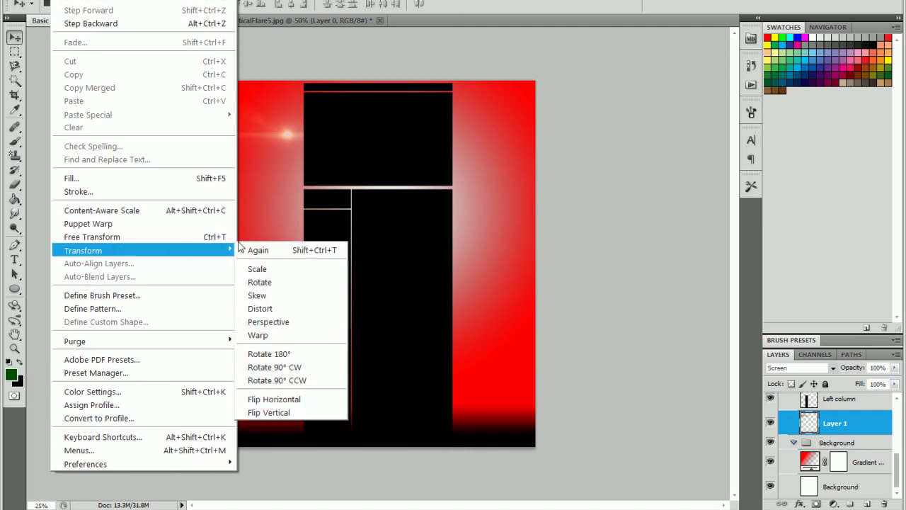
pyautogui.click(281, 367)
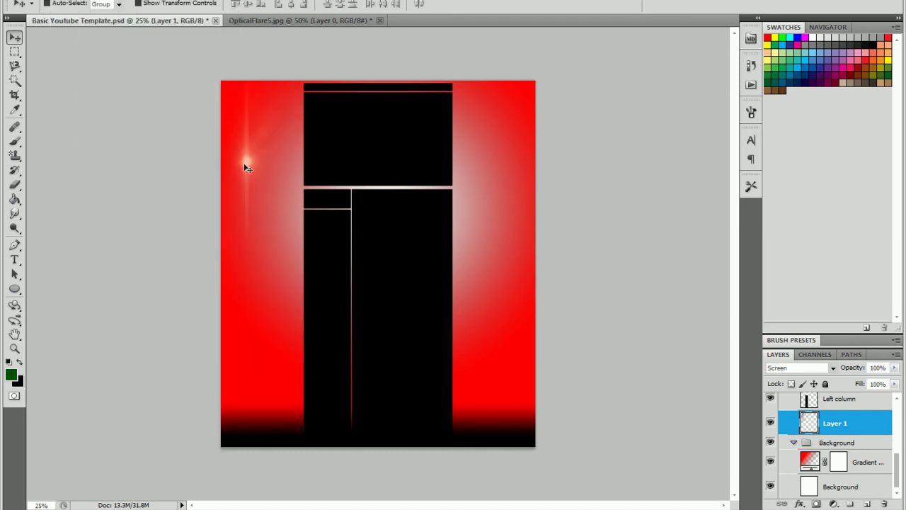
# - Position the flare's glow at the lower-left edge of the black column
pyautogui.moveTo(248, 168); pyautogui.dragTo(299, 94)
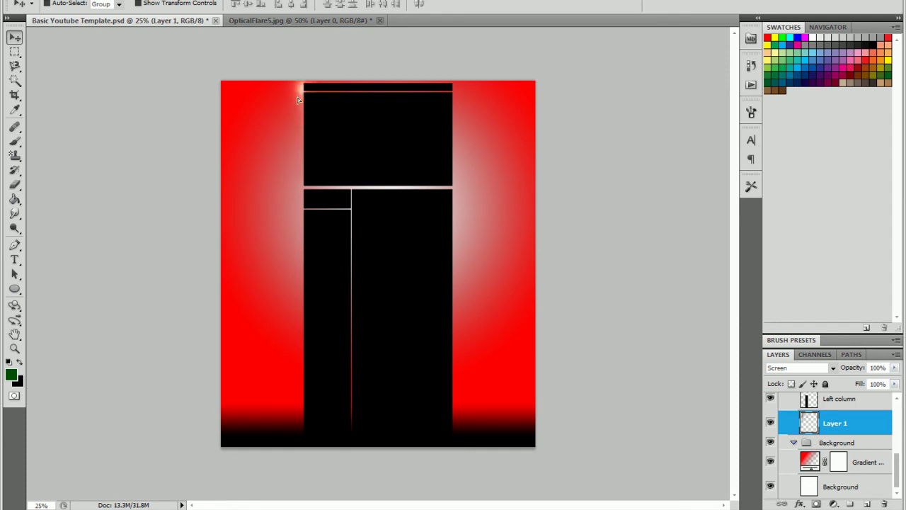
pyautogui.moveTo(296, 138); pyautogui.dragTo(298, 146)
pyautogui.moveTo(301, 142); pyautogui.dragTo(456, 147)
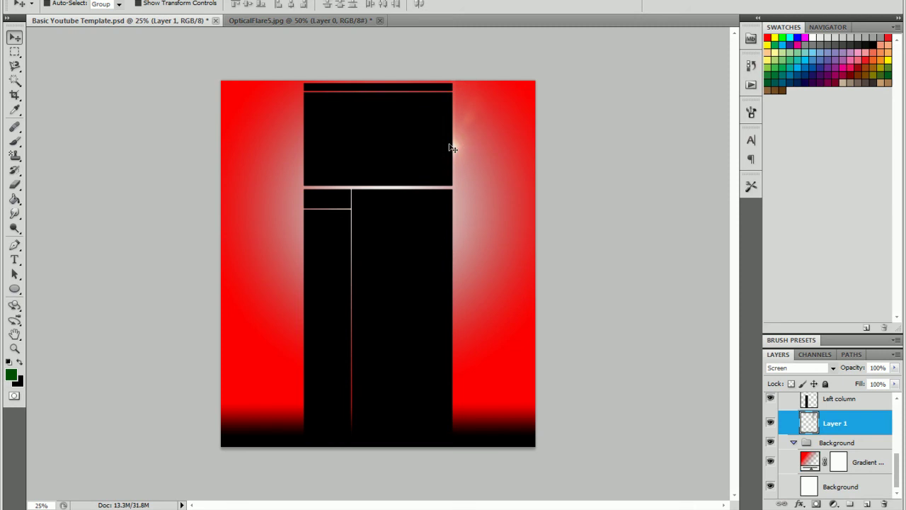
pyautogui.moveTo(459, 150); pyautogui.dragTo(303, 380)
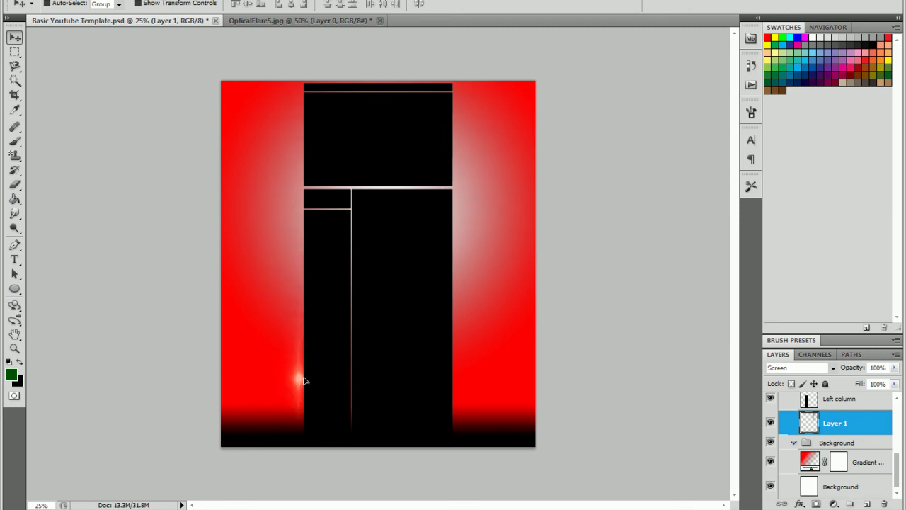